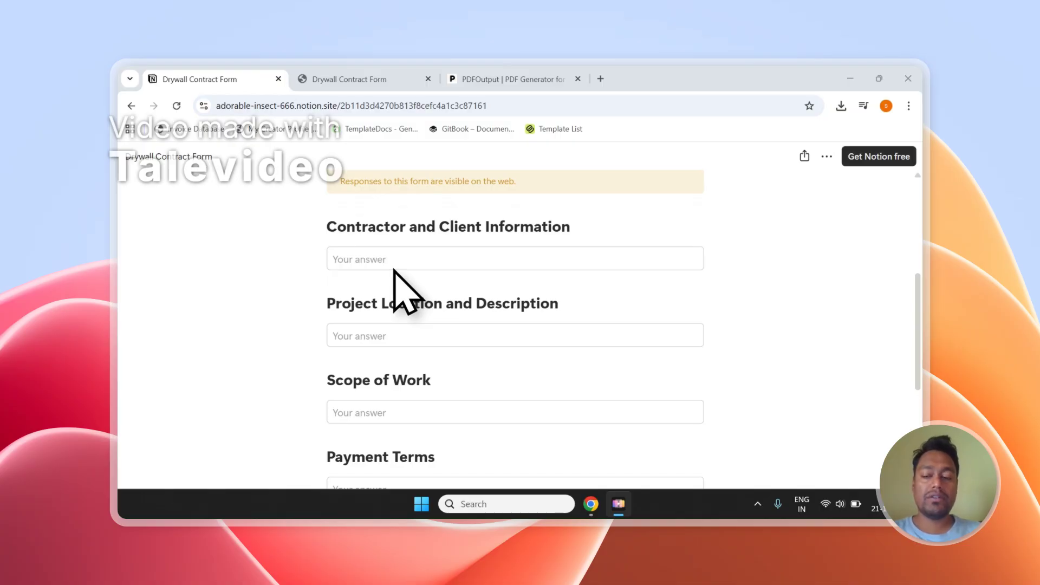
Step: Examine the published Drywall Contract Form's fields and the entries in its Notion Responses table
scroll(393, 270, "down", 5)
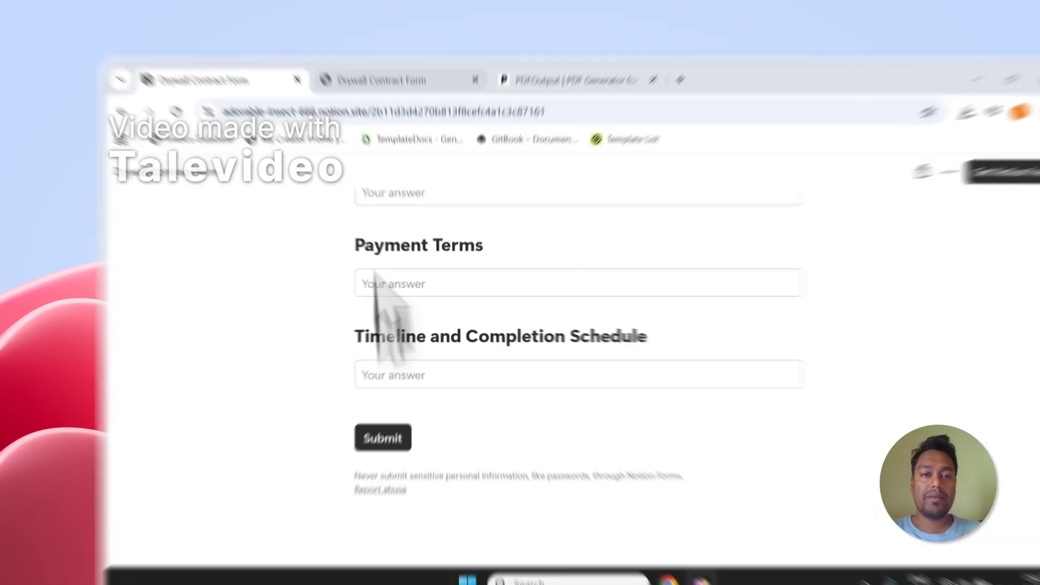
left_click(331, 79)
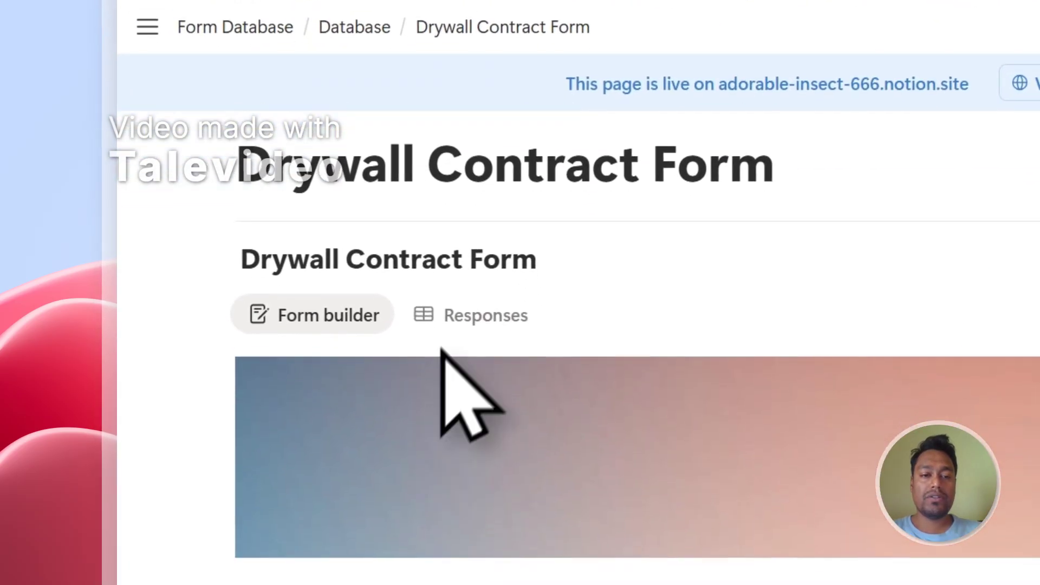
left_click(457, 317)
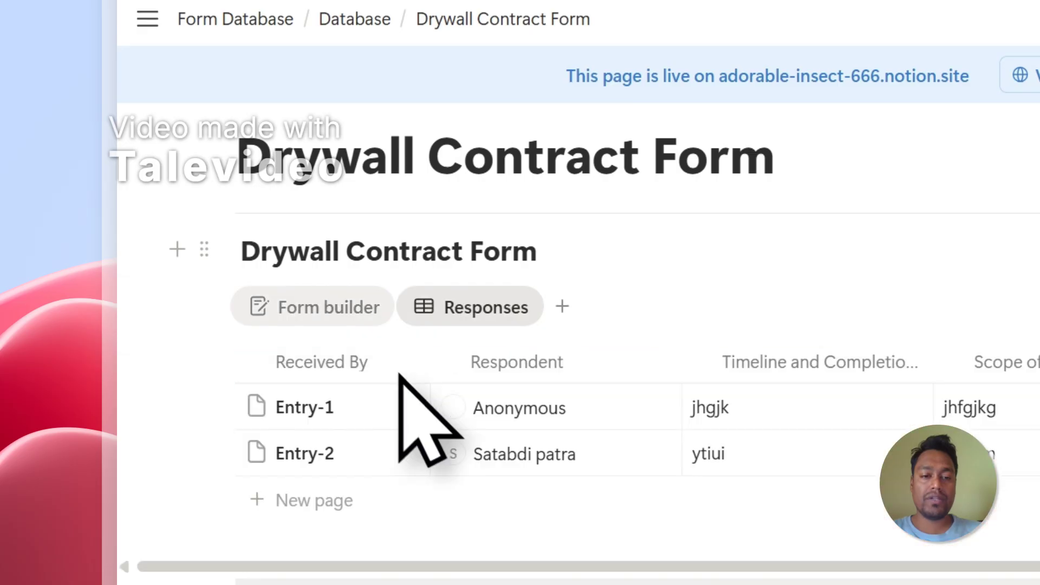
left_click(219, 409)
left_click(219, 453)
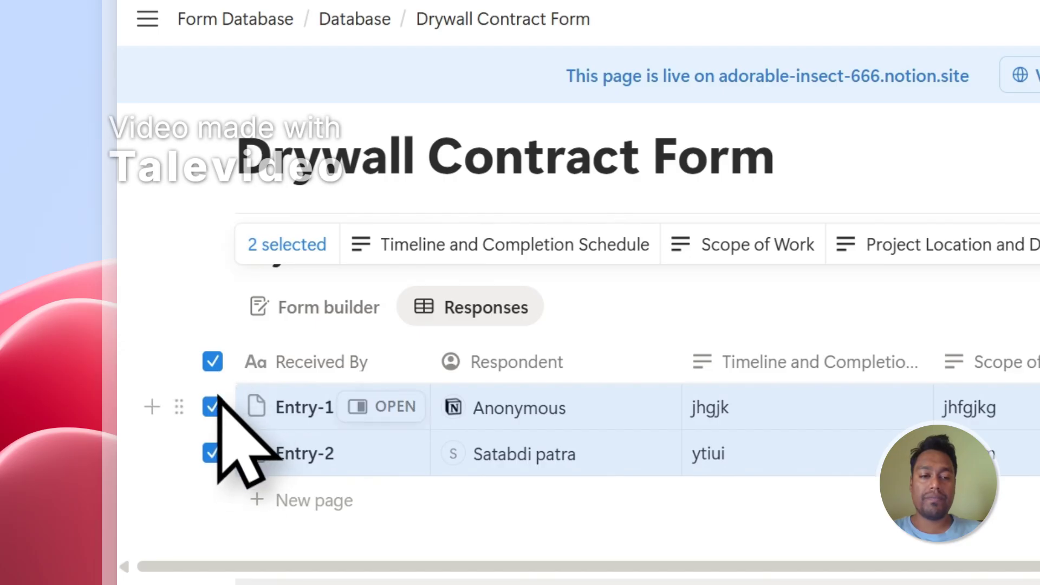
key("Escape")
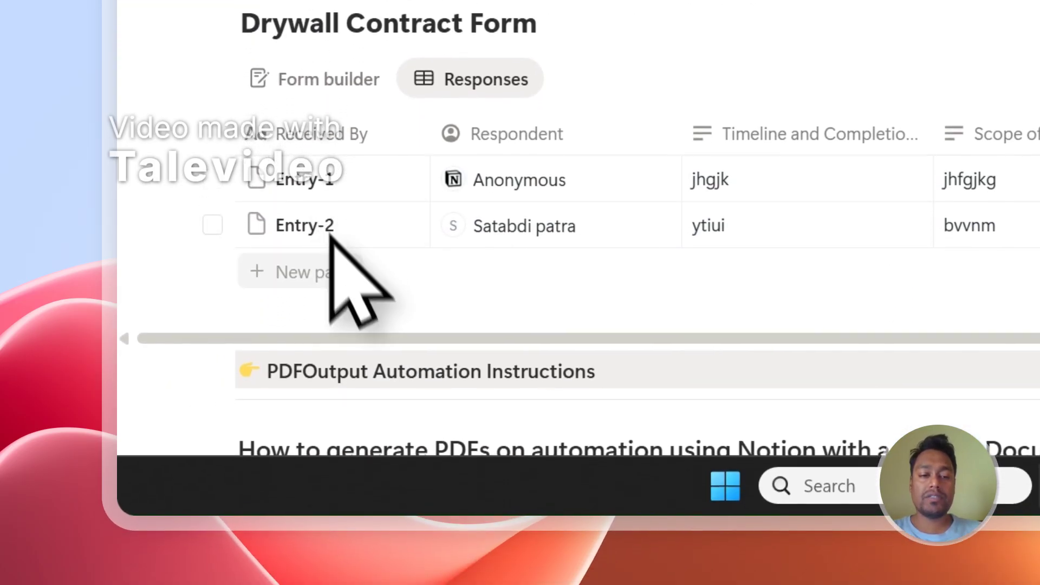
mouse_move(360, 339)
left_mouse_down()
mouse_move(734, 358)
mouse_move(366, 345)
left_mouse_up()
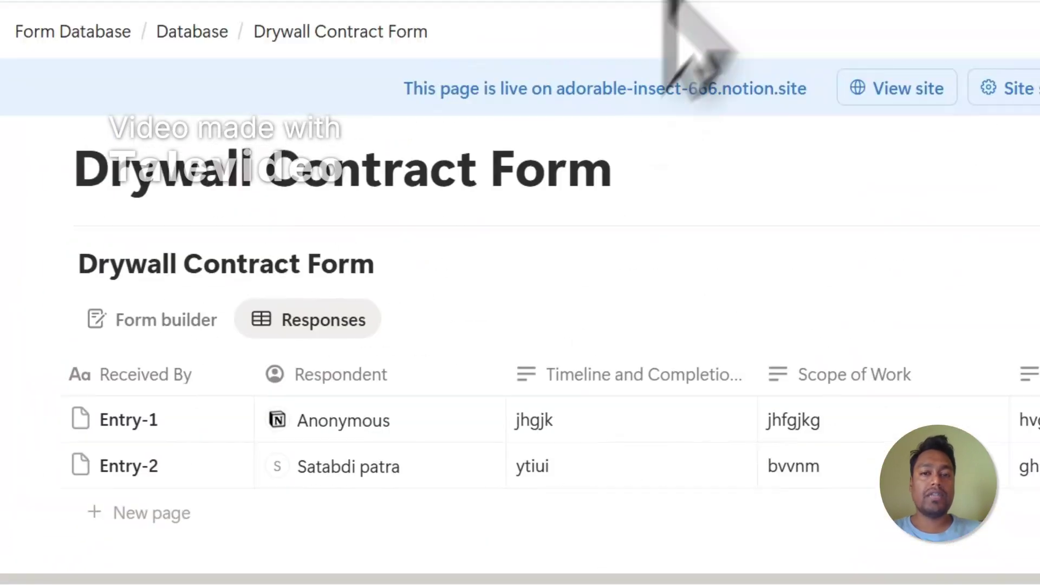
Step: Switch to the PDFOutput website and read how it generates PDFs from Google Docs using a Notion database
left_click(575, 97)
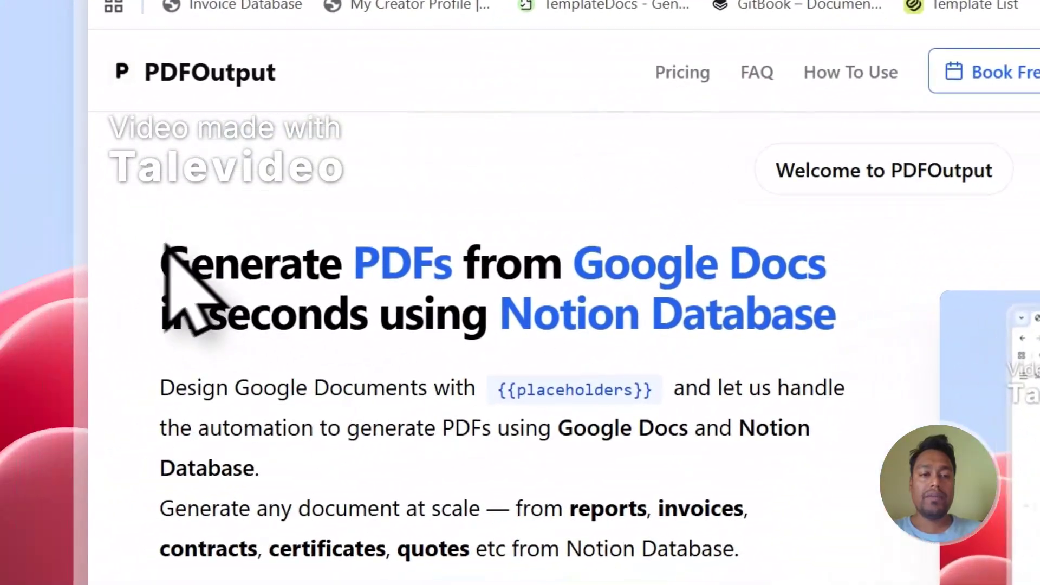
left_click_drag(165, 246, 450, 250)
left_click_drag(630, 265, 855, 267)
left_click_drag(617, 313, 550, 315)
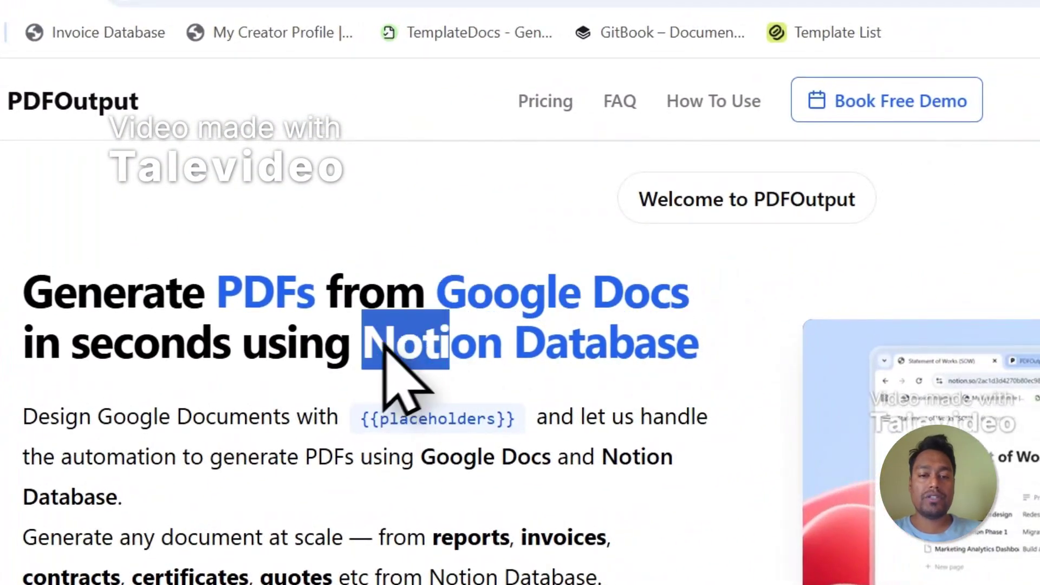
left_click_drag(386, 347, 697, 353)
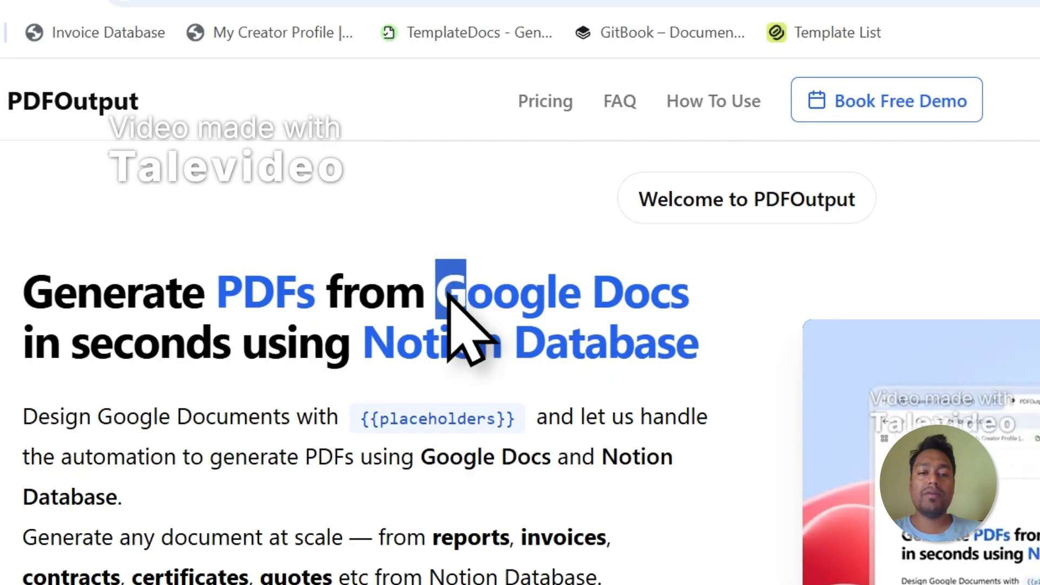
left_click_drag(448, 294, 627, 309)
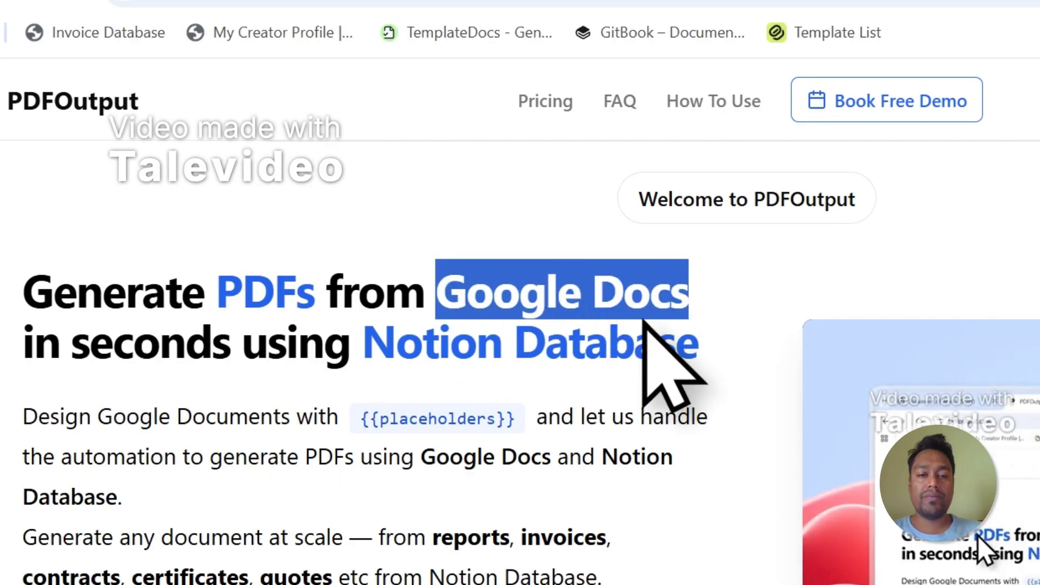
left_click_drag(370, 347, 699, 349)
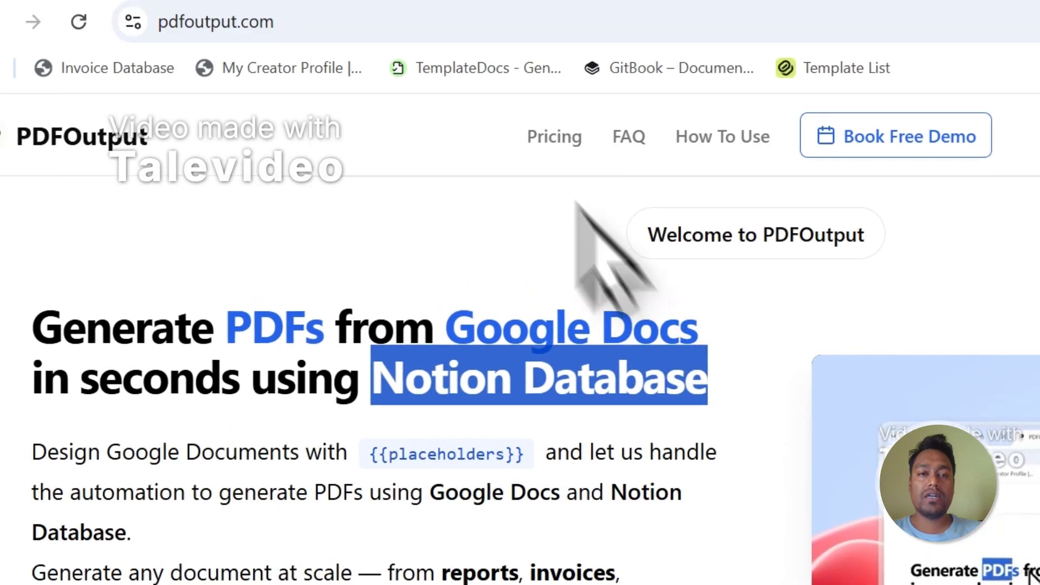
left_click(425, 120)
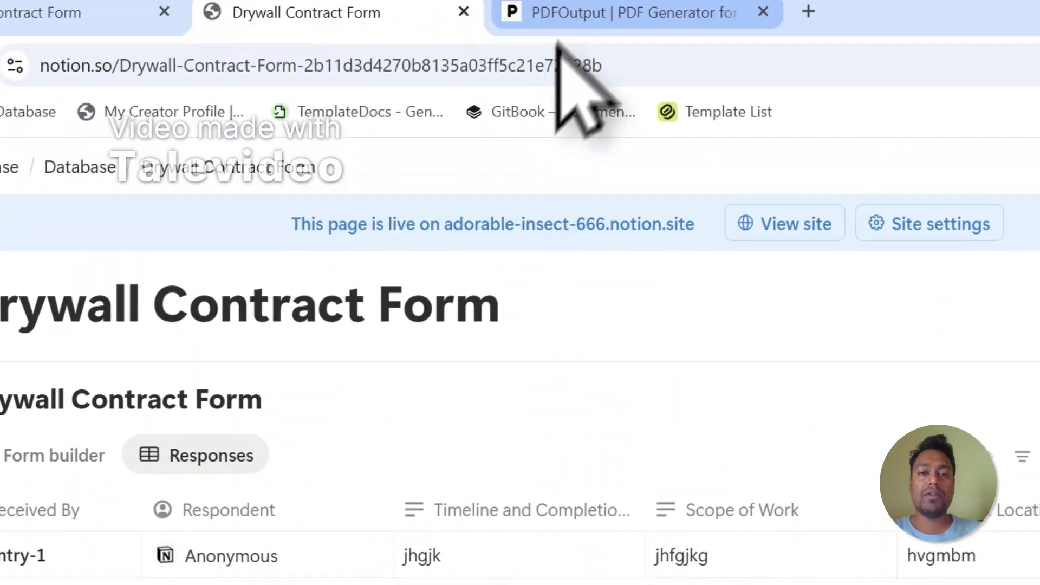
left_click(564, 14)
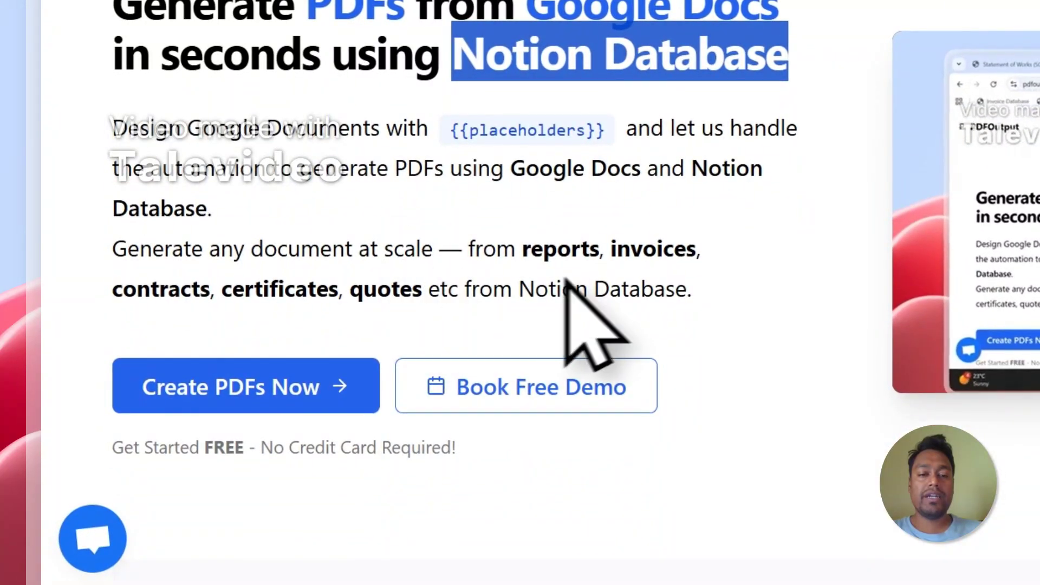
left_click_drag(523, 250, 589, 250)
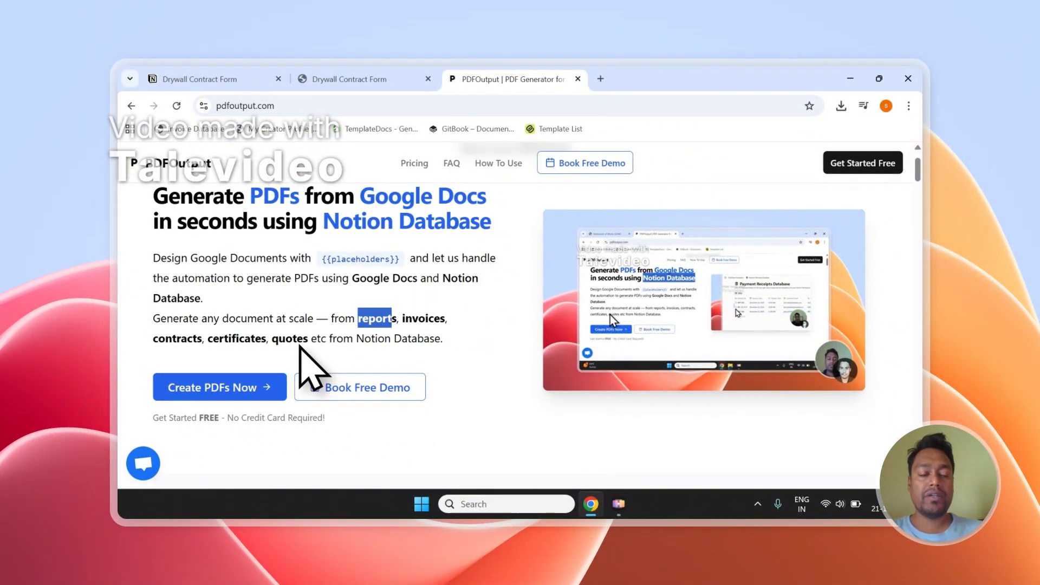
Step: Start creating PDFs in PDFOutput and sign in with an existing Google account, approving the sign-in request
left_click(184, 396)
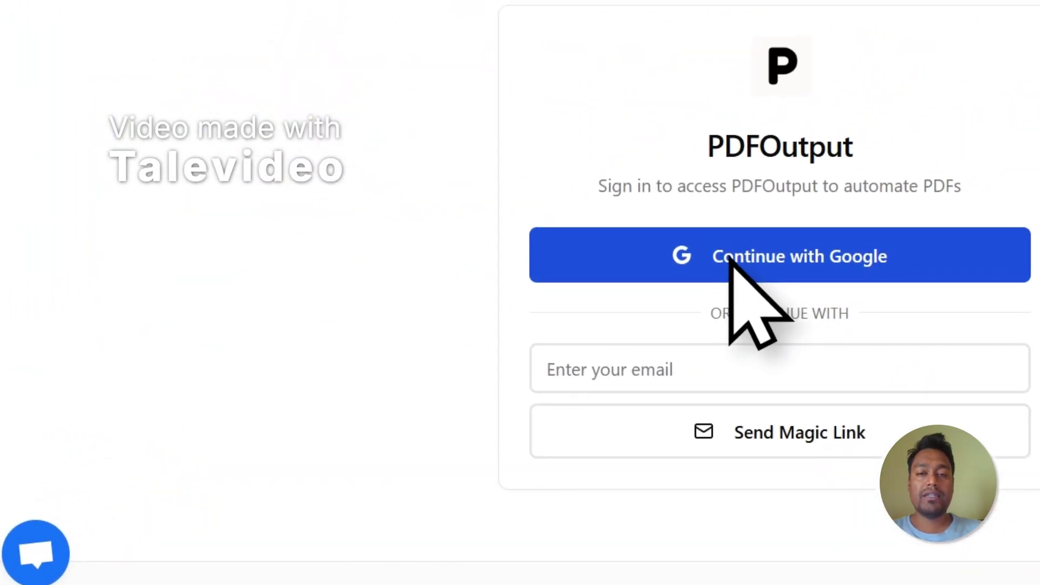
left_click(728, 259)
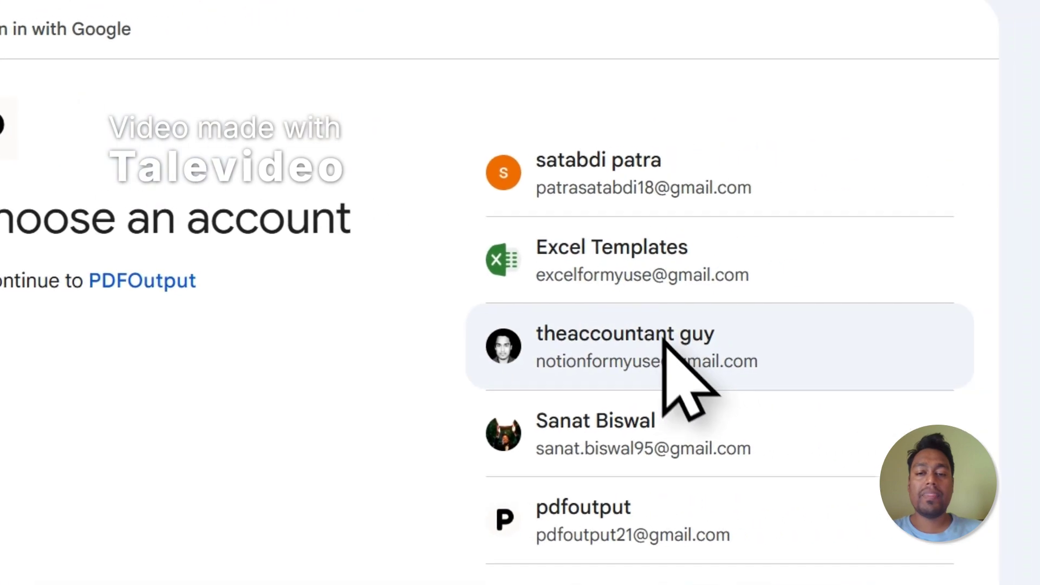
left_click(663, 339)
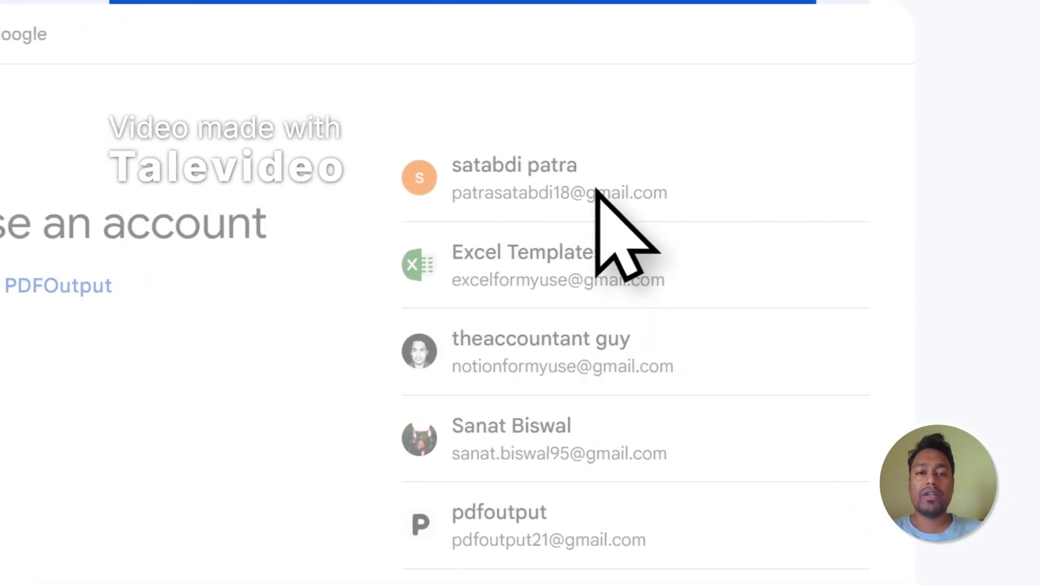
left_click(764, 433)
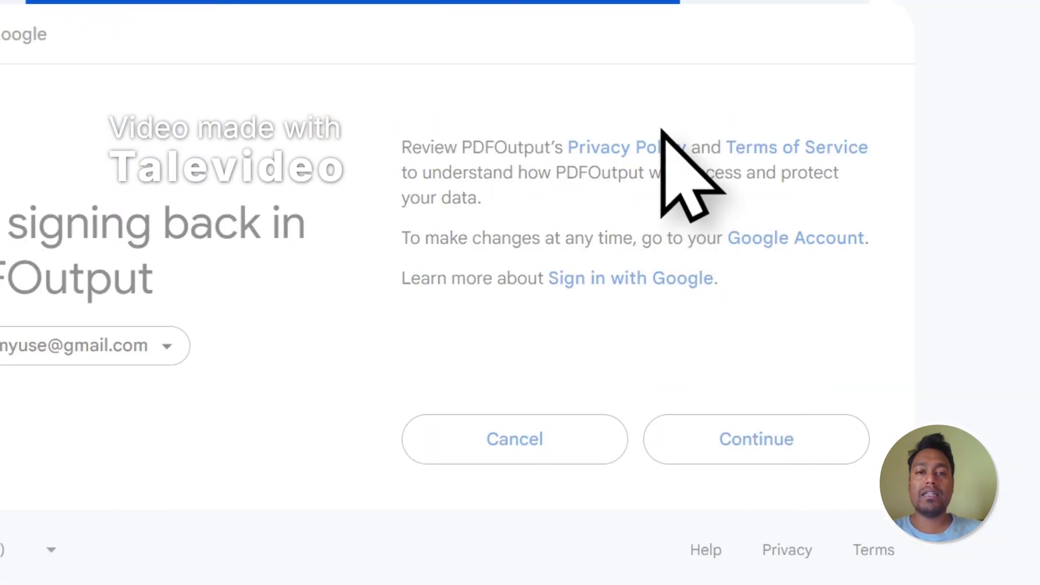
left_click(561, 371)
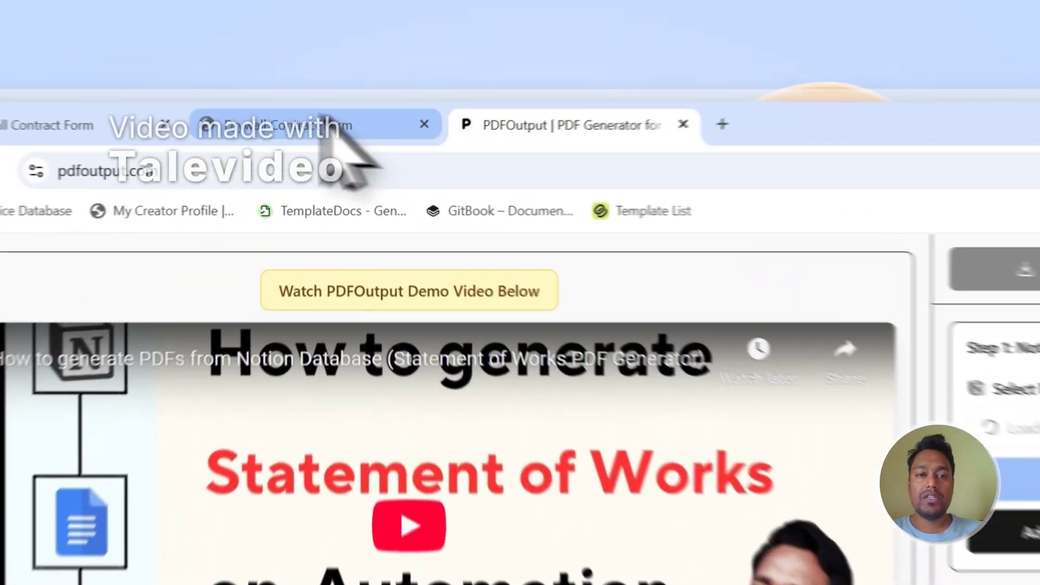
Step: Glance at the Notion Drywall Contract Form page and look through PDFOutput's database, document and mapping setup sections
left_click(379, 80)
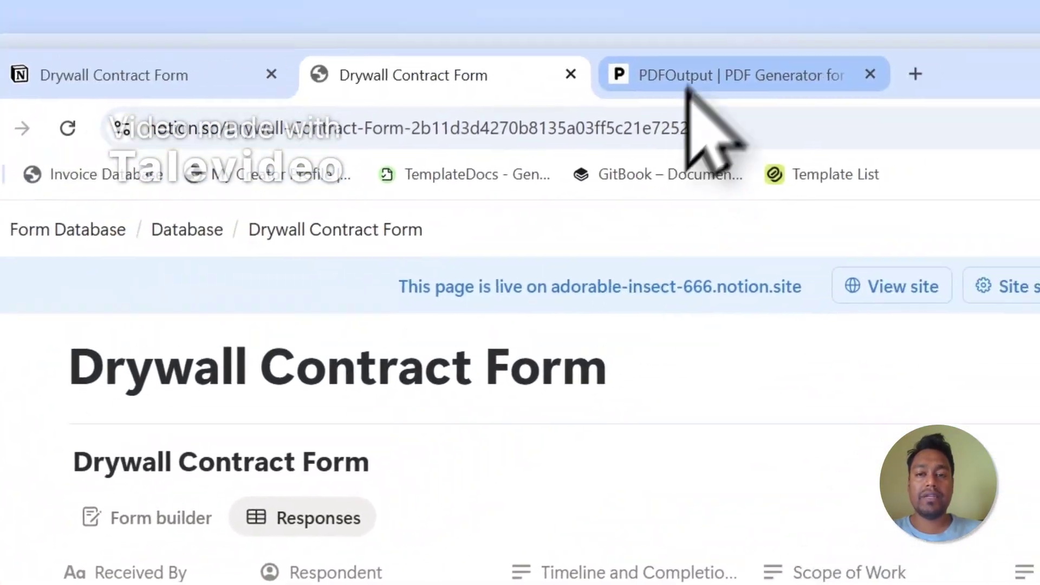
left_click(689, 86)
scroll(848, 393, "down", 2)
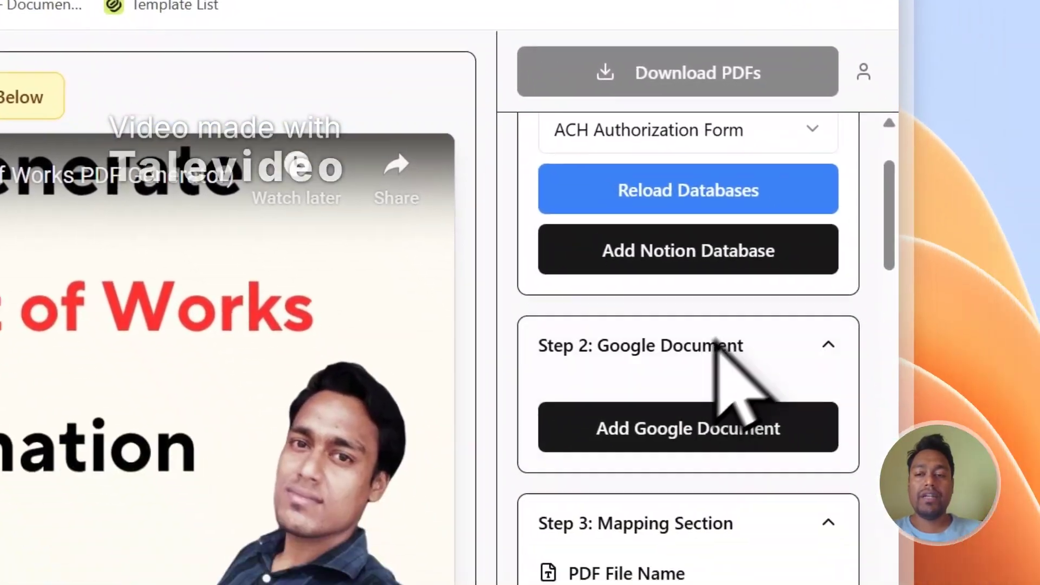
scroll(781, 354, "down", 1)
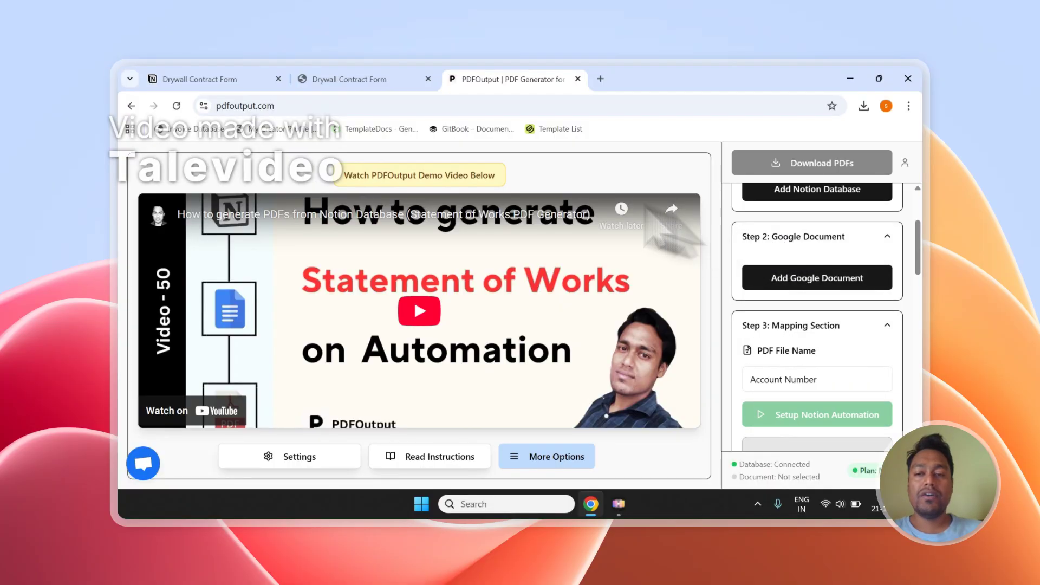
scroll(805, 247, "down", 5)
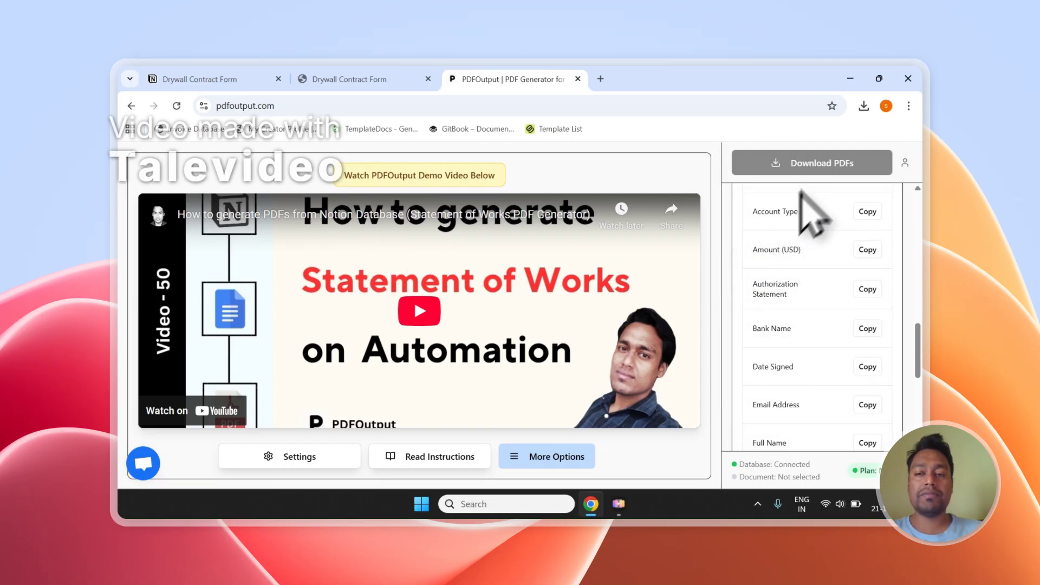
scroll(867, 263, "up", 10)
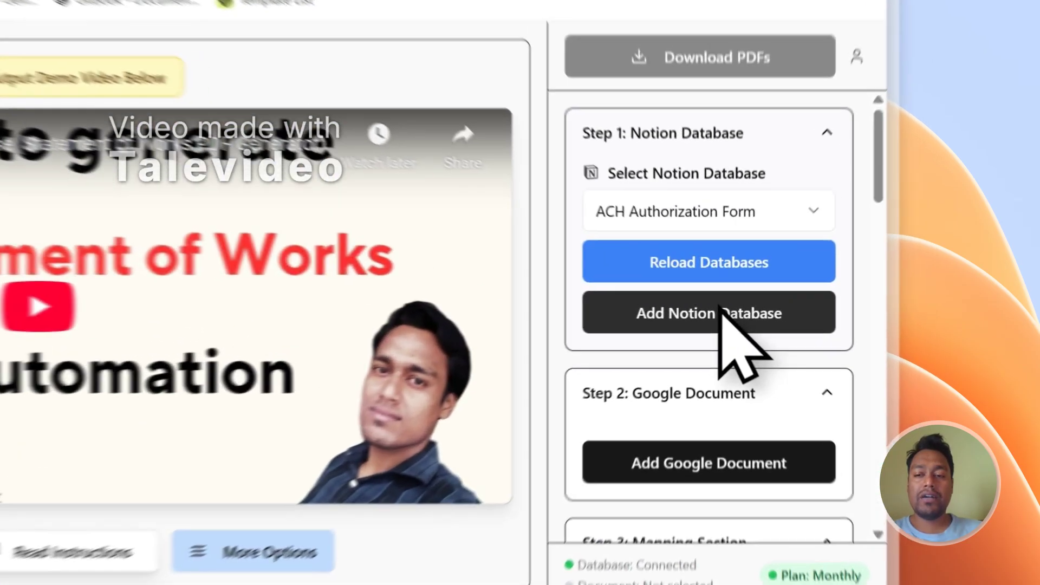
Step: Start adding a Notion database in PDFOutput and copy the page title "Drywall Contract Form" from the Notion page
left_click(721, 310)
left_click(103, 27)
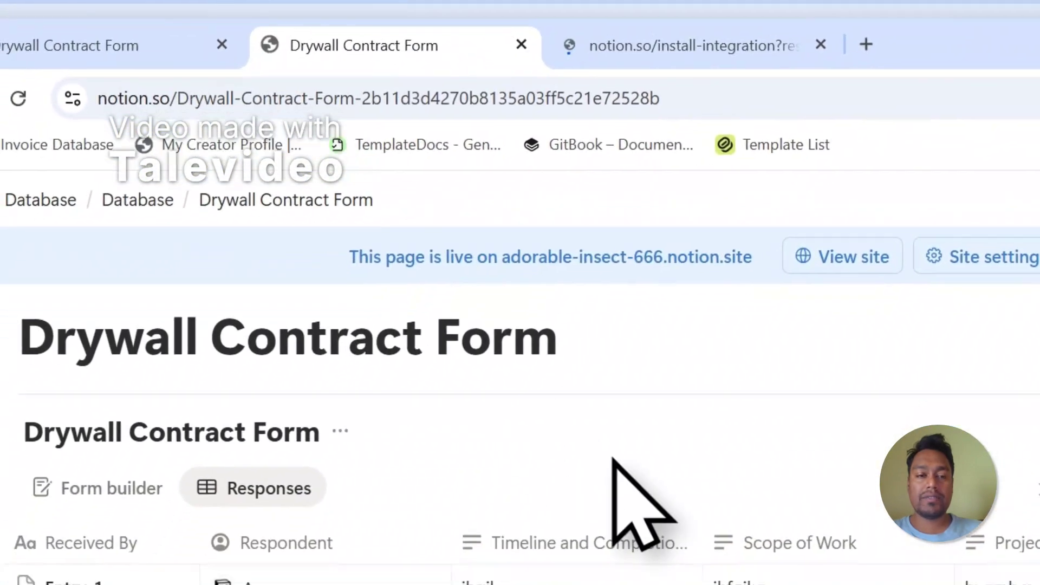
left_click_drag(563, 465, 81, 475)
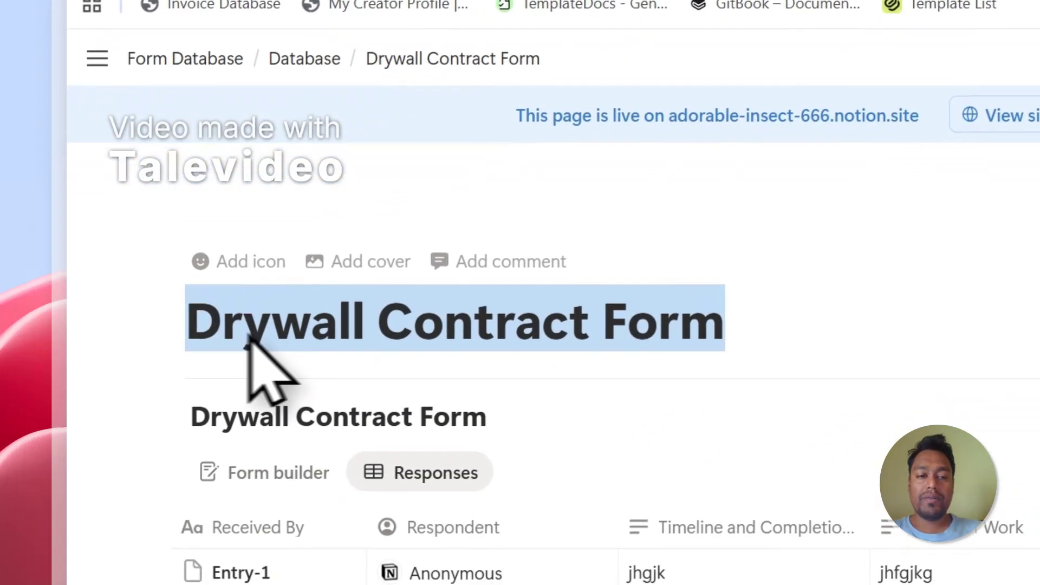
right_click(391, 322)
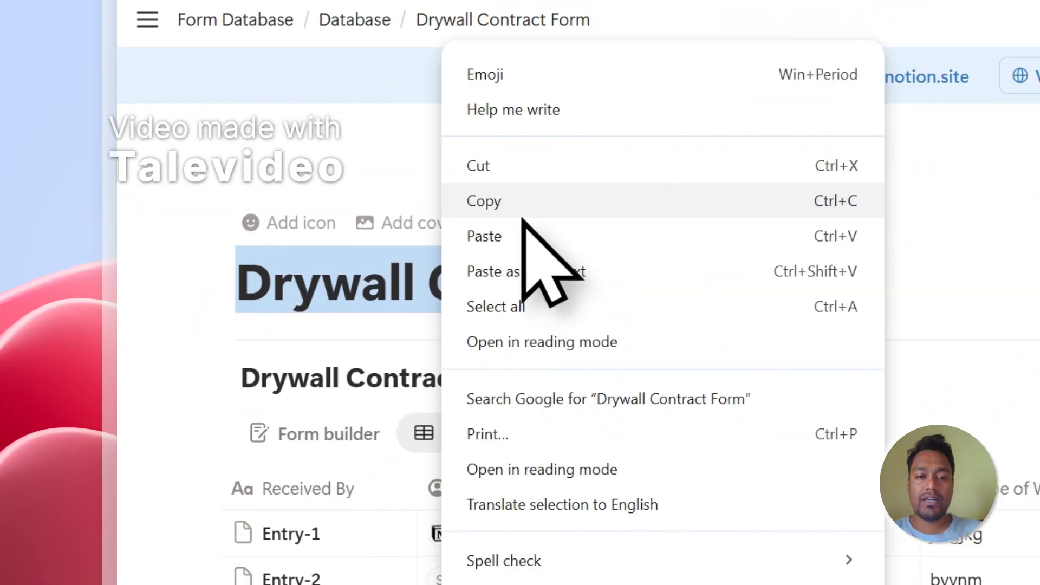
left_click(522, 217)
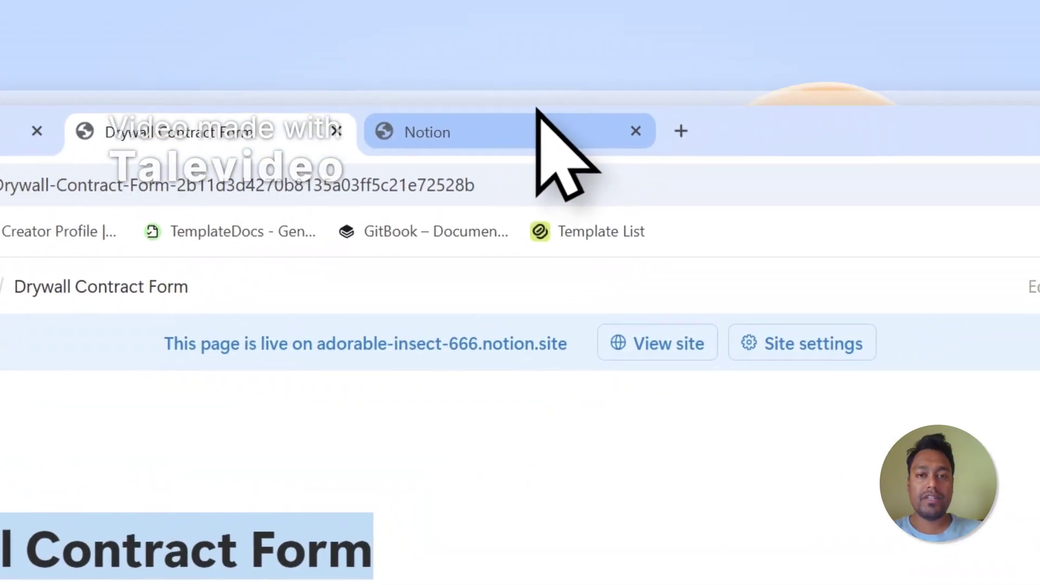
Step: In the Notion connection request, search for Drywall Contract Form and select the form page under Database and its nested page for access
left_click(528, 138)
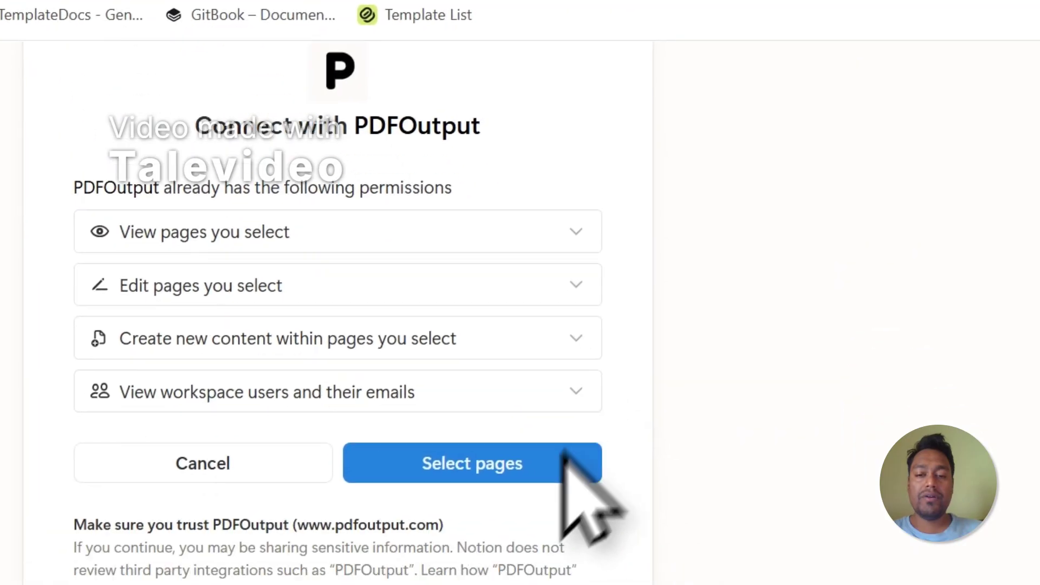
left_click(473, 465)
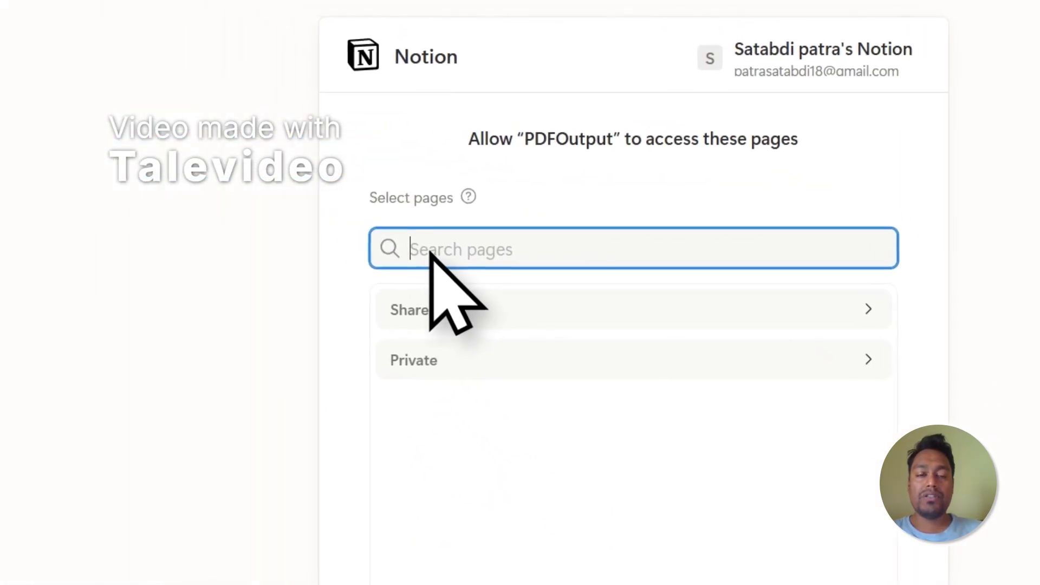
right_click(187, 198)
left_click(540, 412)
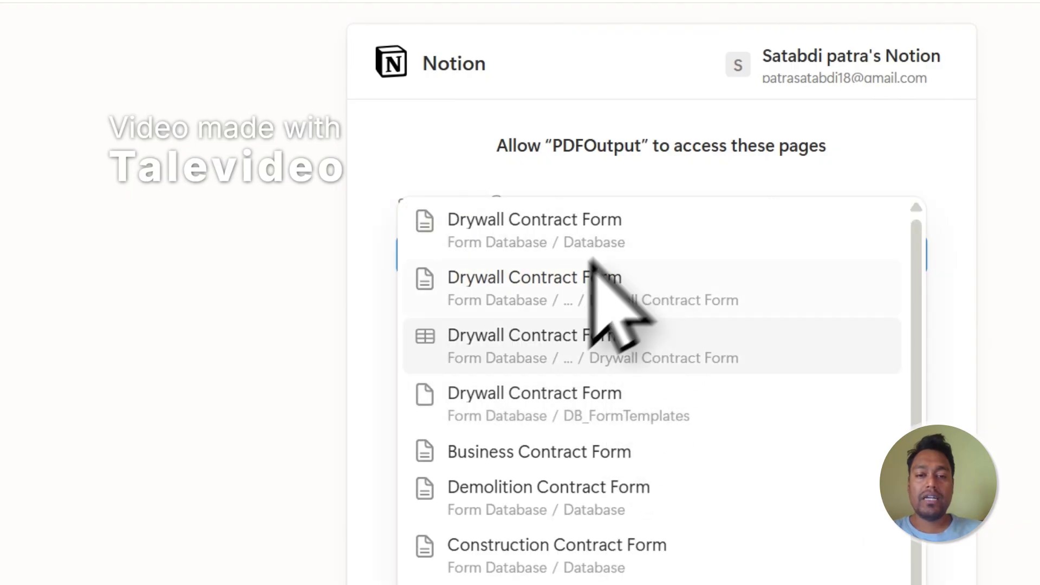
left_click(634, 311)
left_click(623, 255)
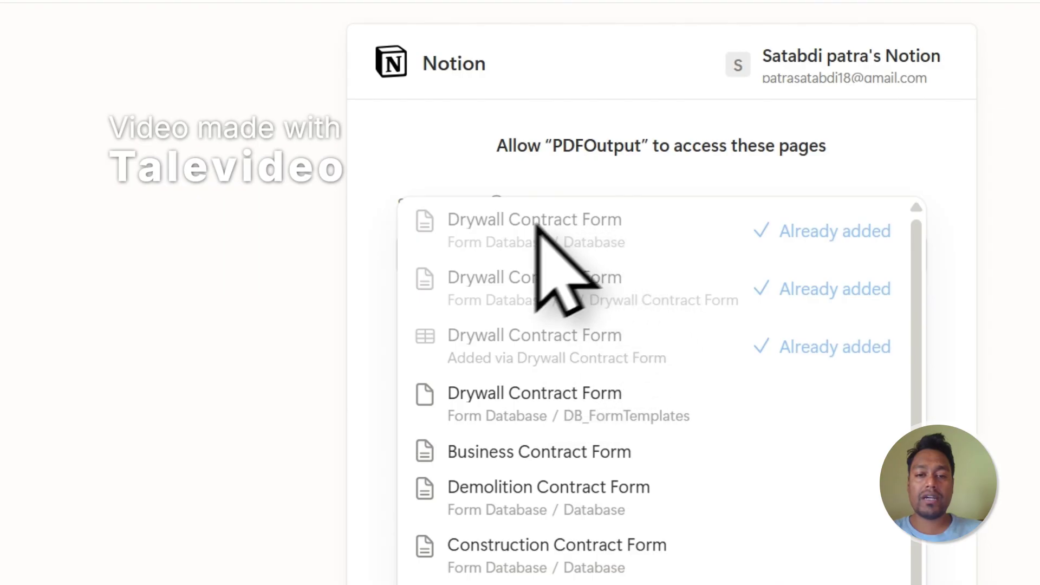
Step: Close the page search and expand the Private pages to check the manually selected Drywall Contract Form pages
left_click(837, 181)
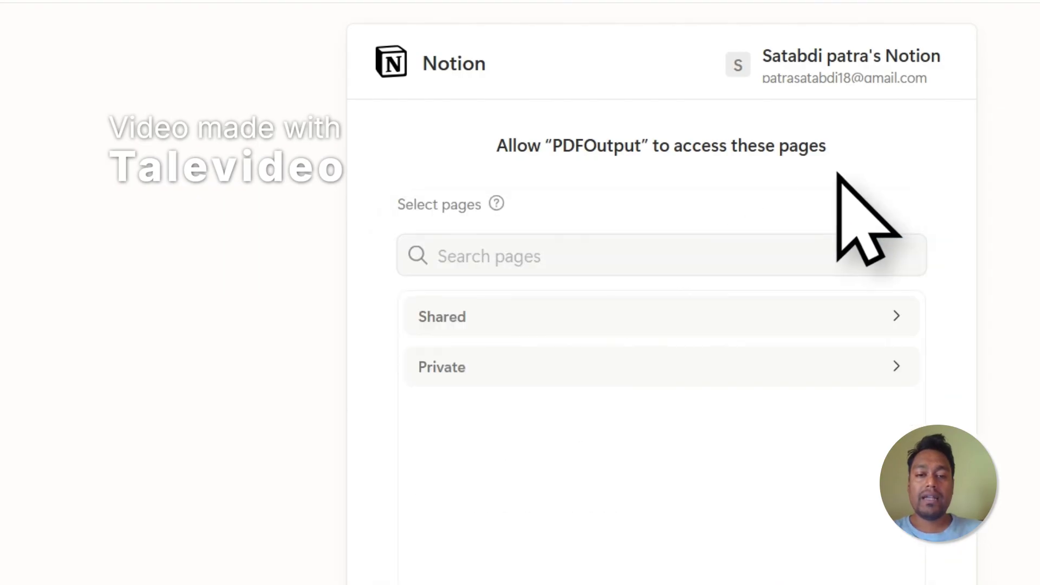
scroll(739, 290, "down", 3)
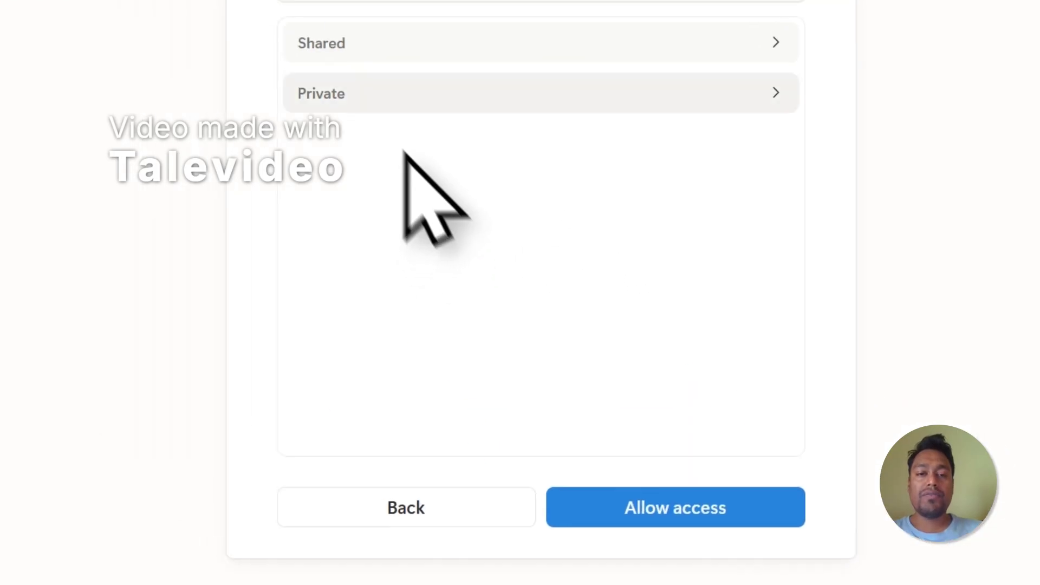
scroll(457, 225, "down", 5)
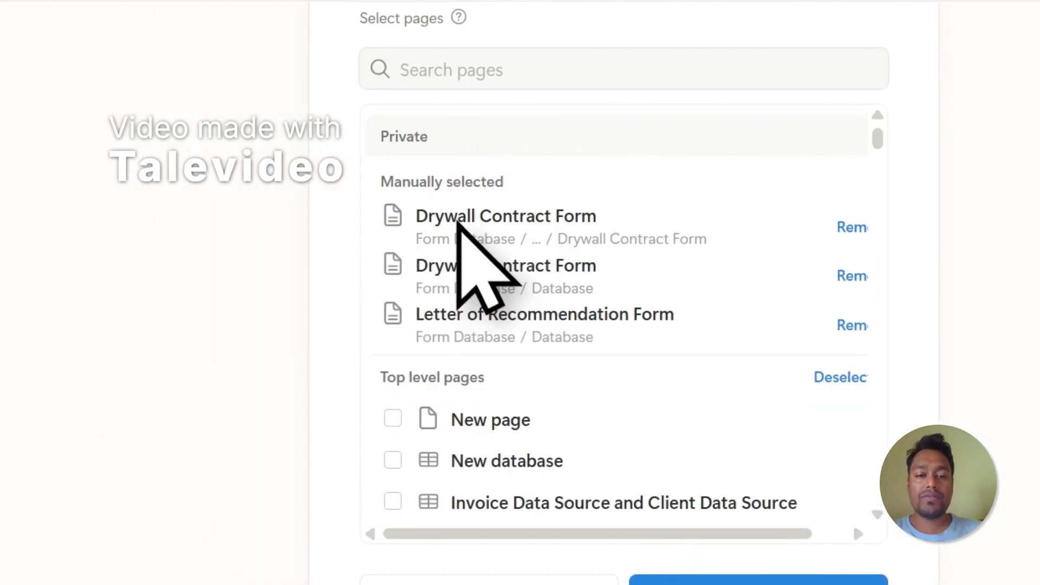
Step: Review the pages selected for PDFOutput access and check them against the Drywall Contract Form page in Notion
scroll(479, 260, "up", 5)
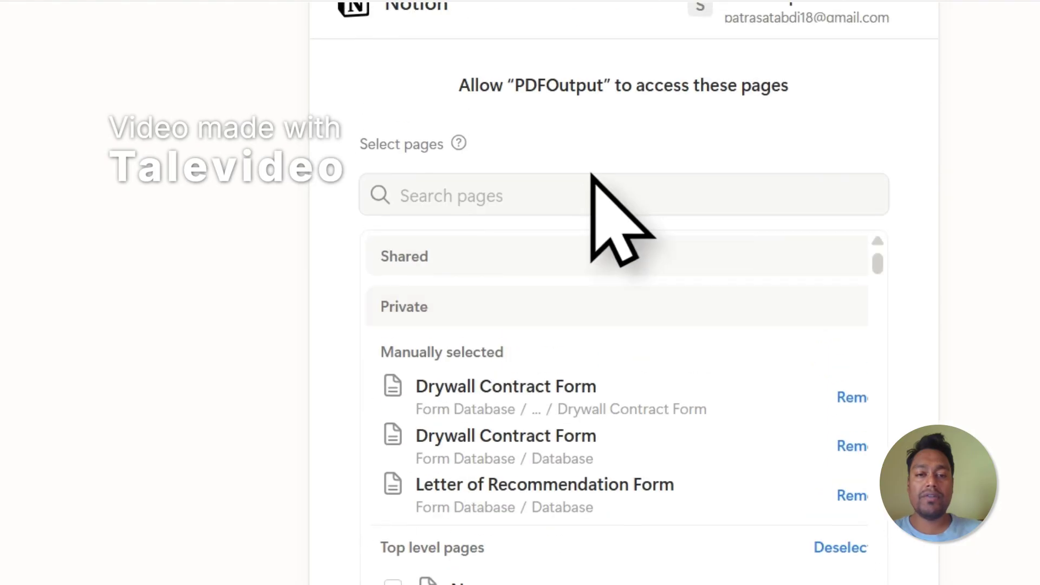
left_click(440, 68)
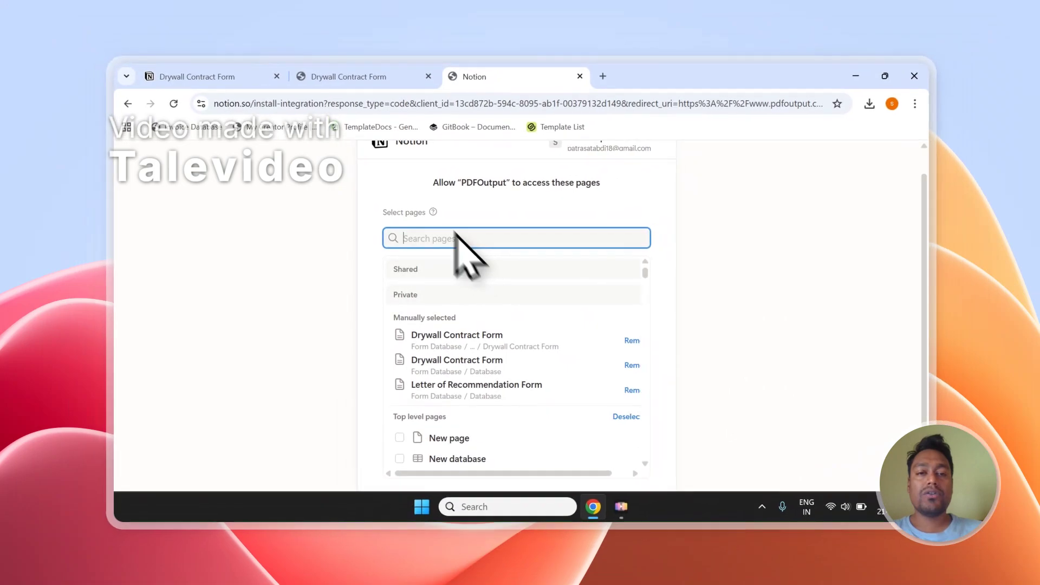
scroll(415, 188, "down", 2)
scroll(450, 249, "down", 3)
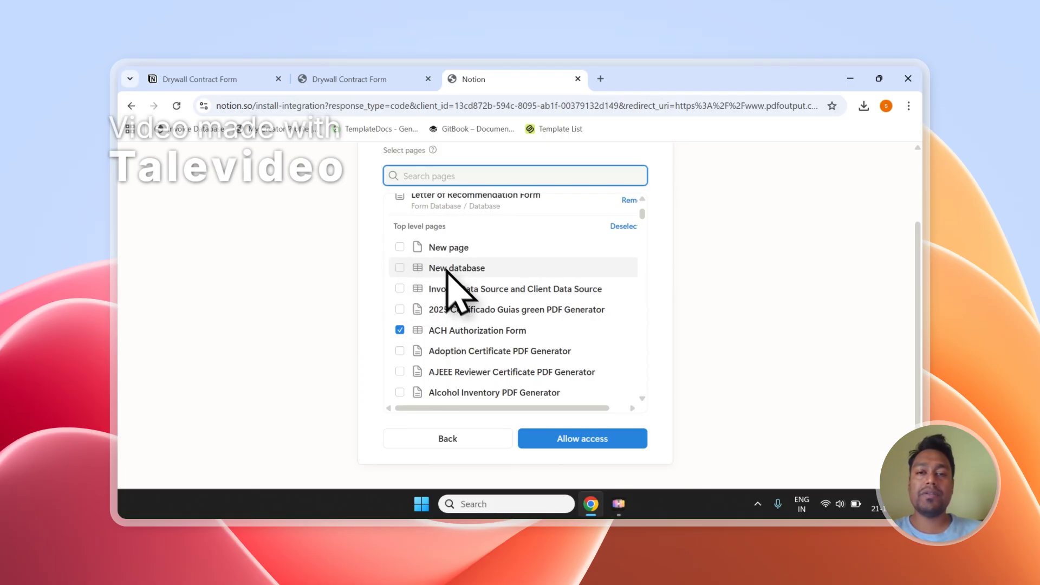
scroll(456, 262, "up", 5)
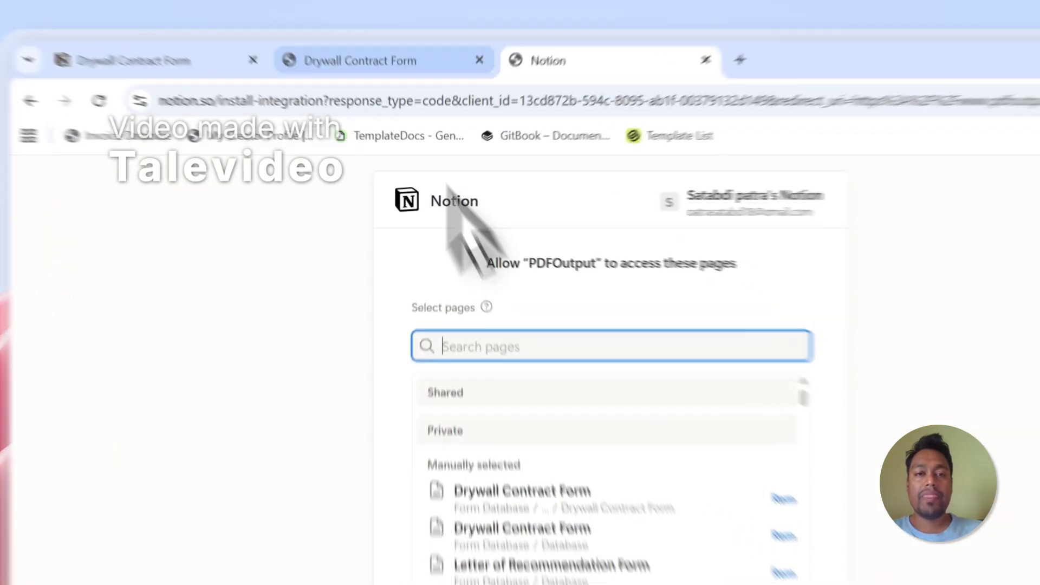
left_click(354, 81)
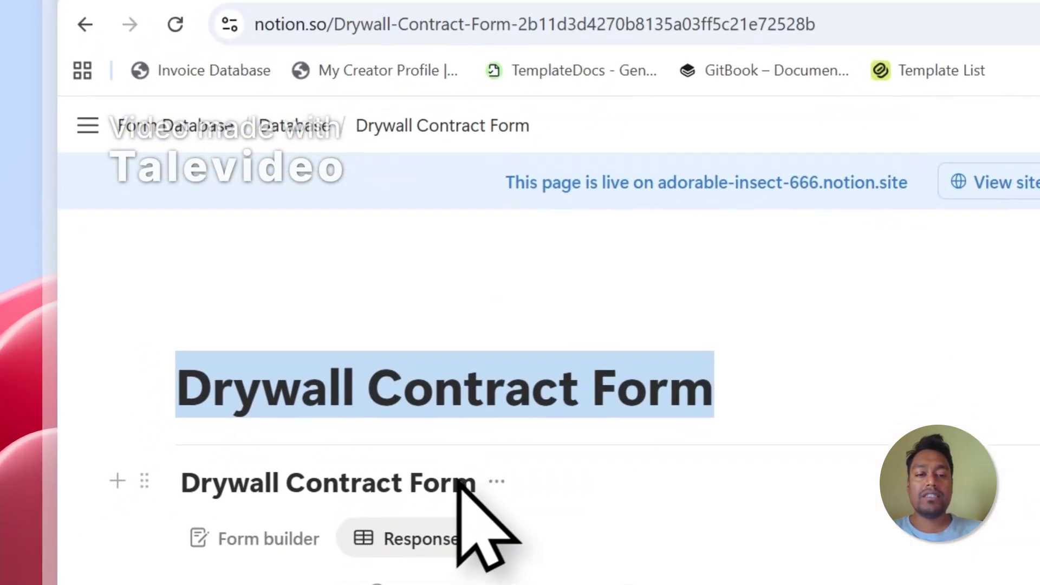
scroll(315, 321, "down", 3)
scroll(487, 434, "up", 3)
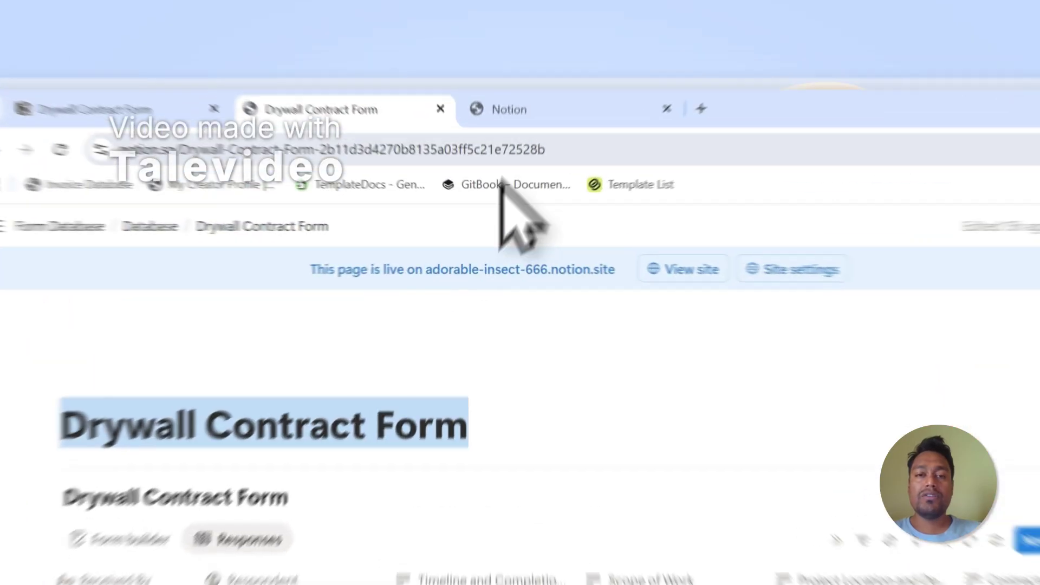
Step: Return to the Notion connection request and allow PDFOutput access to the selected pages
left_click(473, 79)
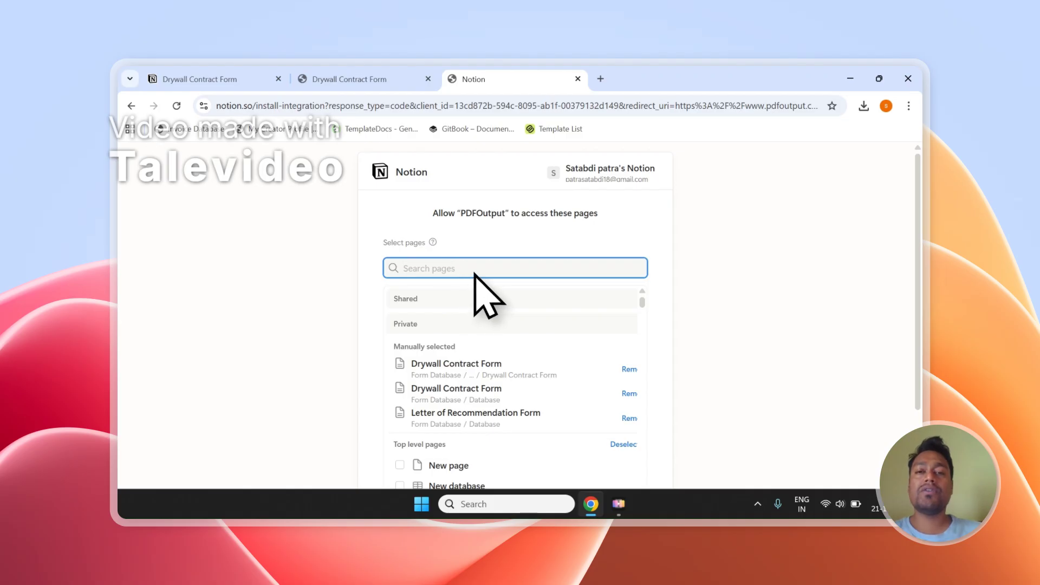
scroll(488, 292, "down", 5)
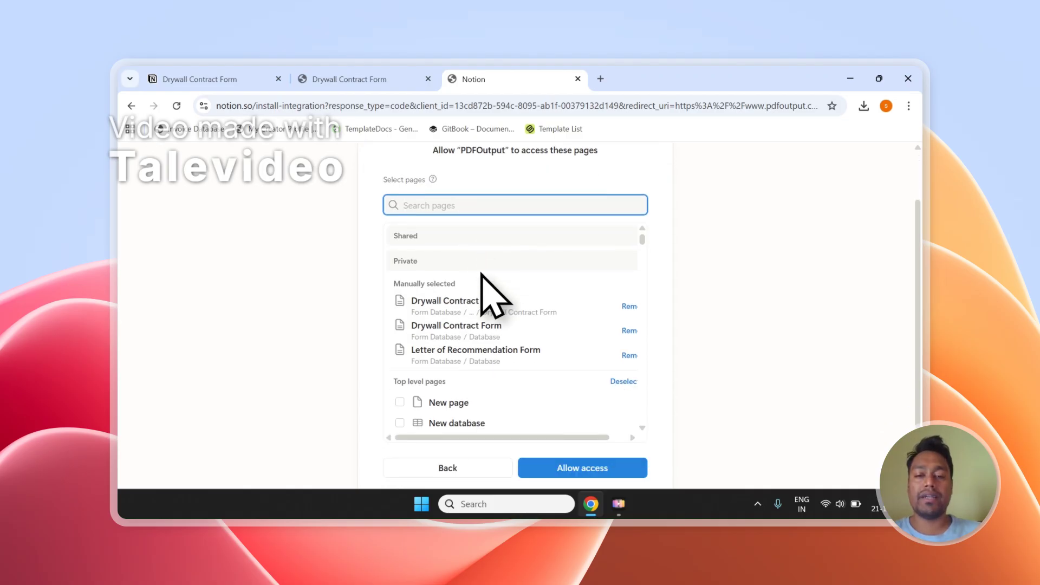
scroll(563, 477, "down", 1)
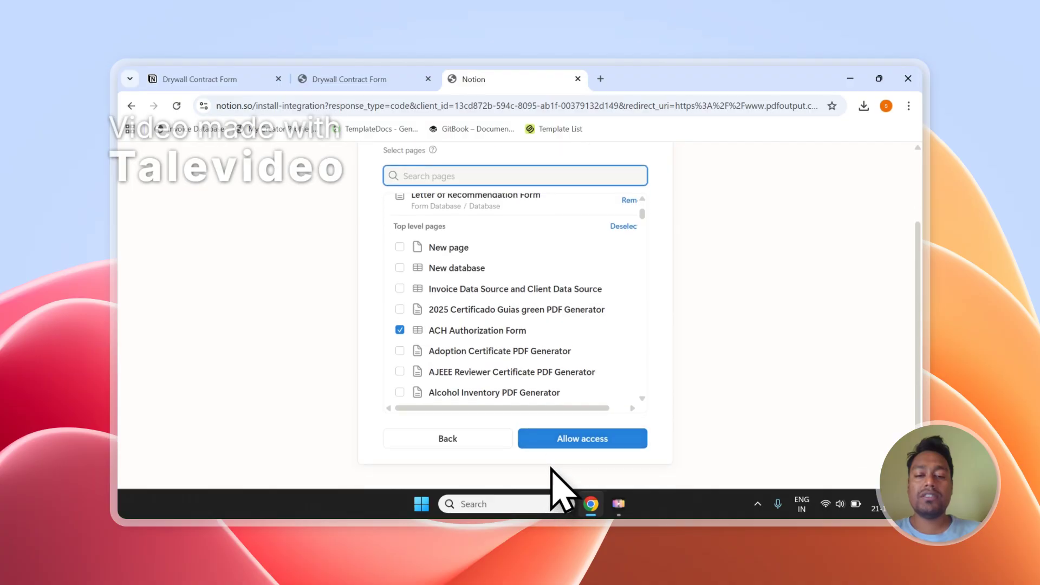
left_click(558, 445)
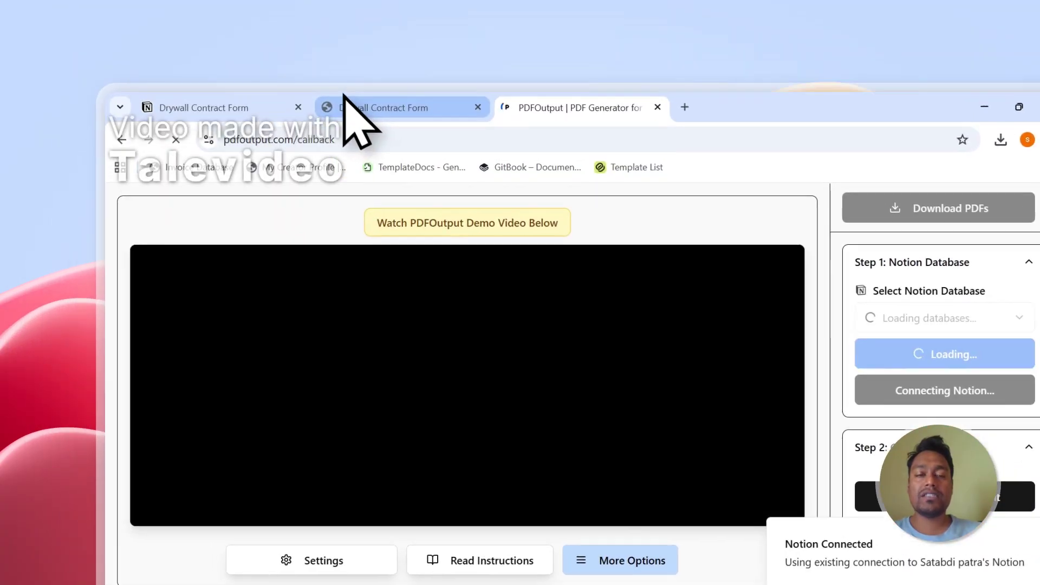
Step: Glance at the Notion form page, return to PDFOutput and select Drywall Contract Form as the Notion database
left_click(344, 98)
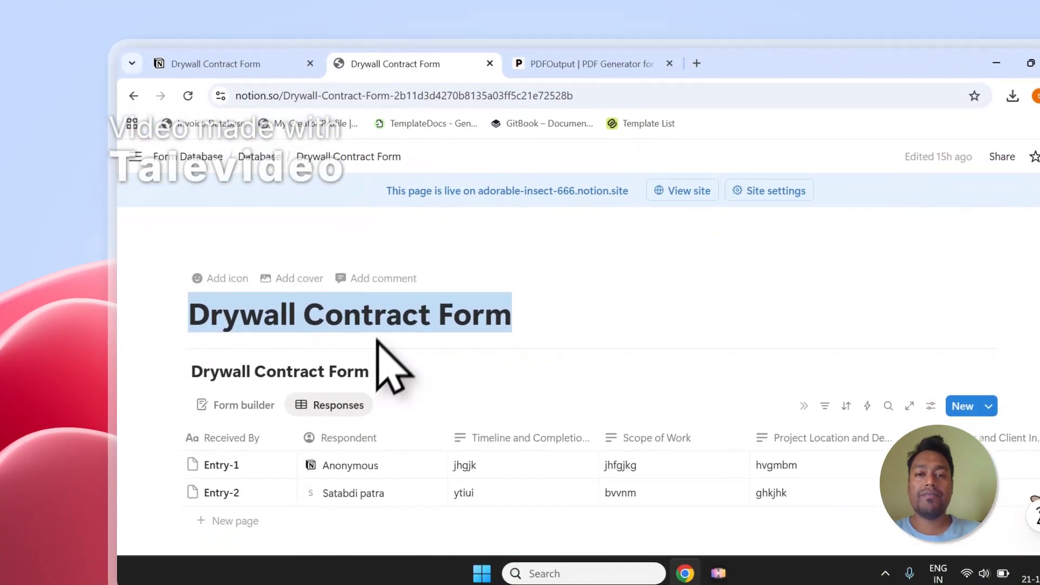
left_click(585, 130)
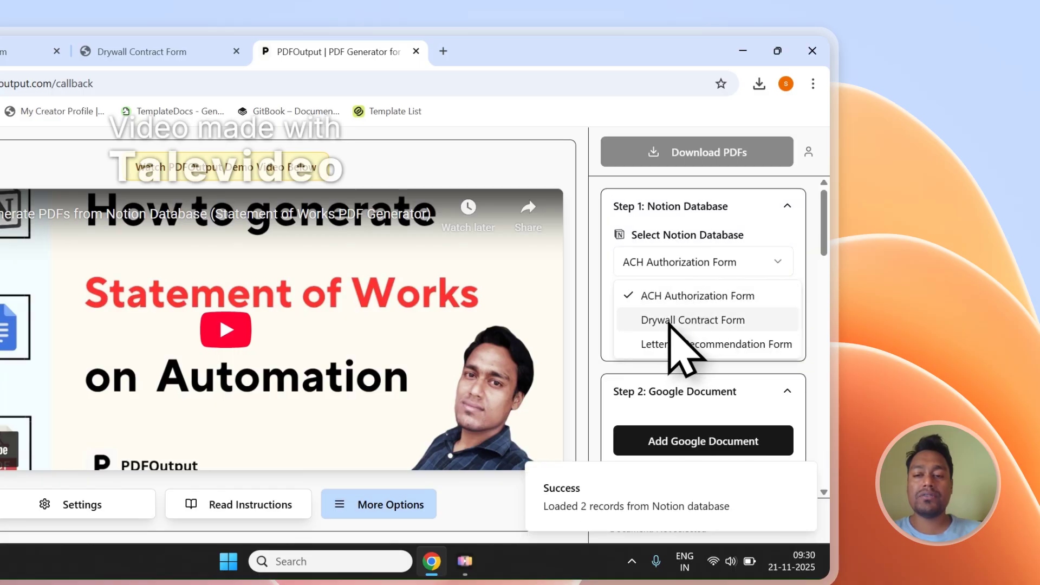
left_click(651, 239)
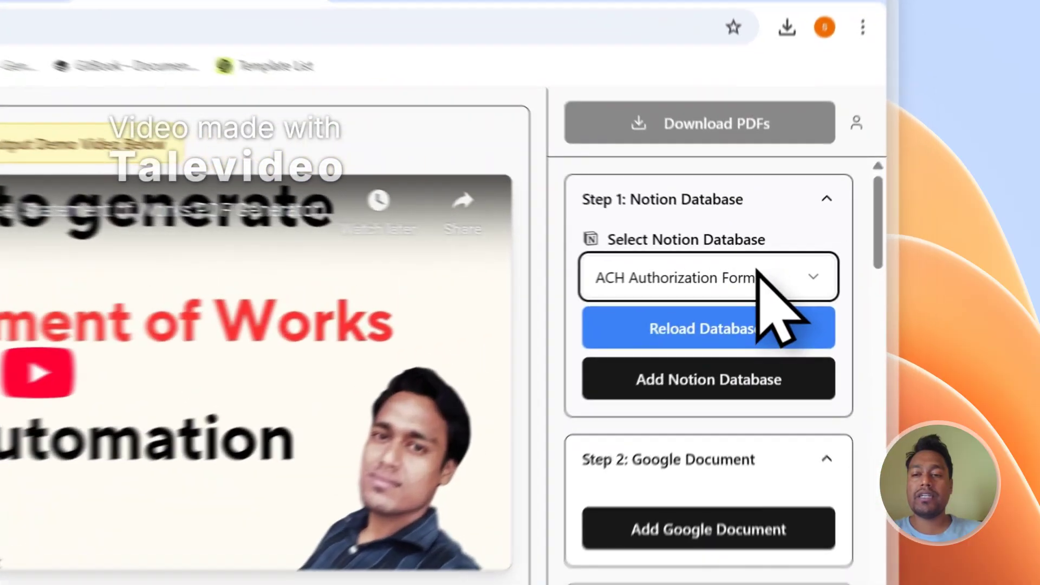
left_click(832, 255)
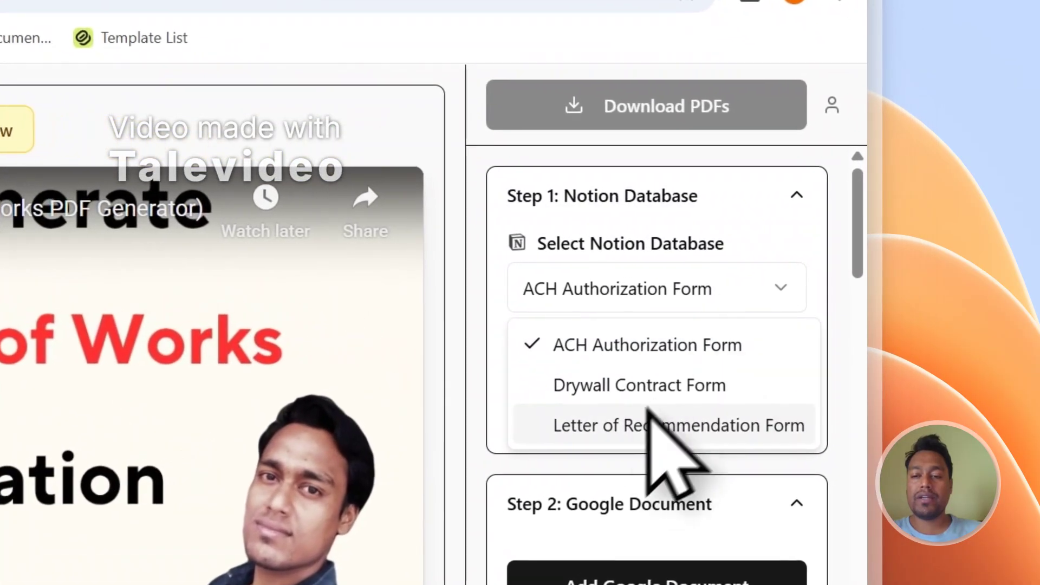
left_click(627, 401)
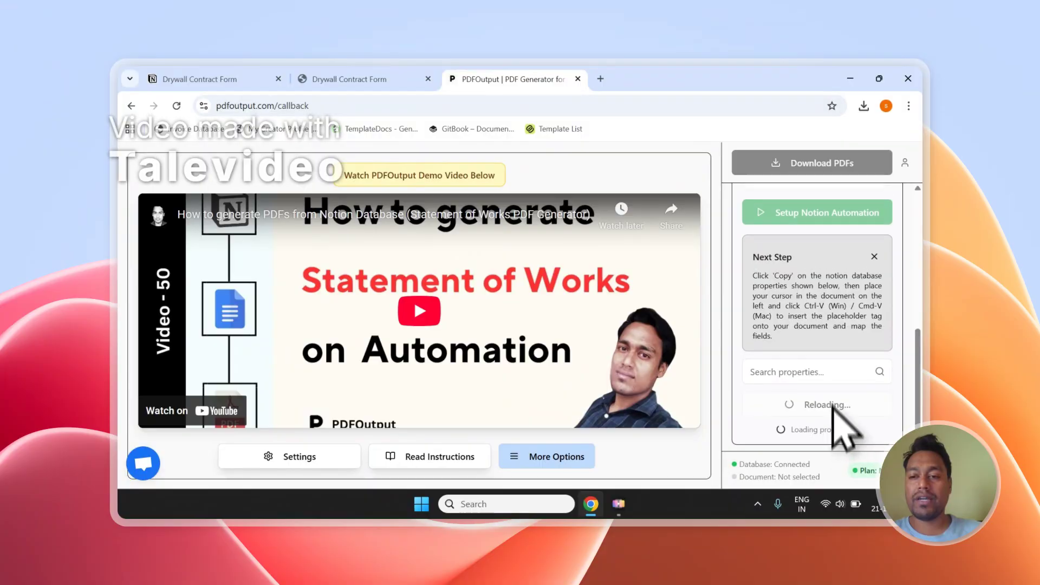
Step: Compare the loaded database properties in PDFOutput with the Notion response table's columns, across to GeneratePDF and PDFFiles
scroll(803, 293, "down", 10)
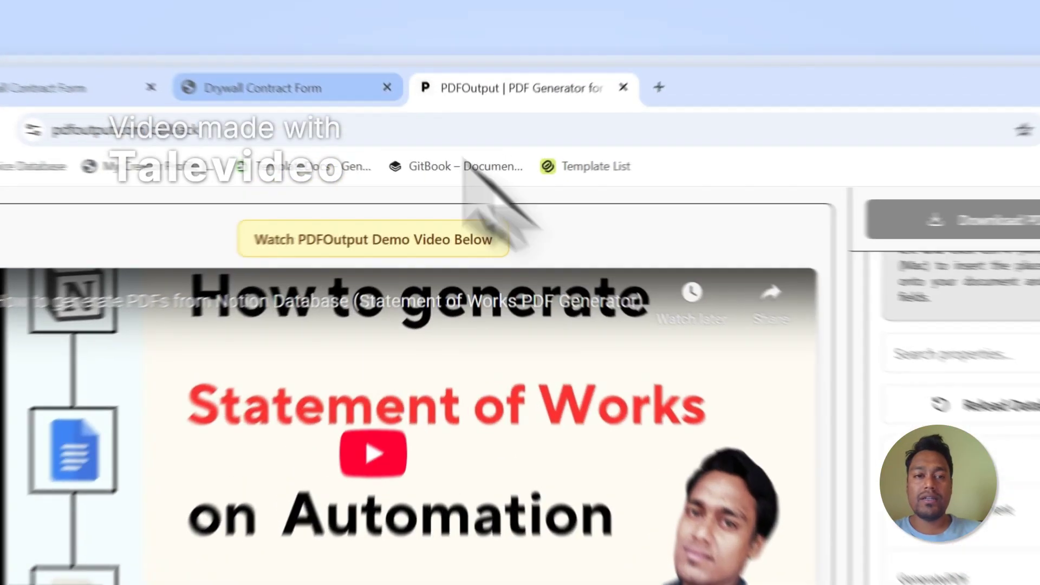
left_click(350, 79)
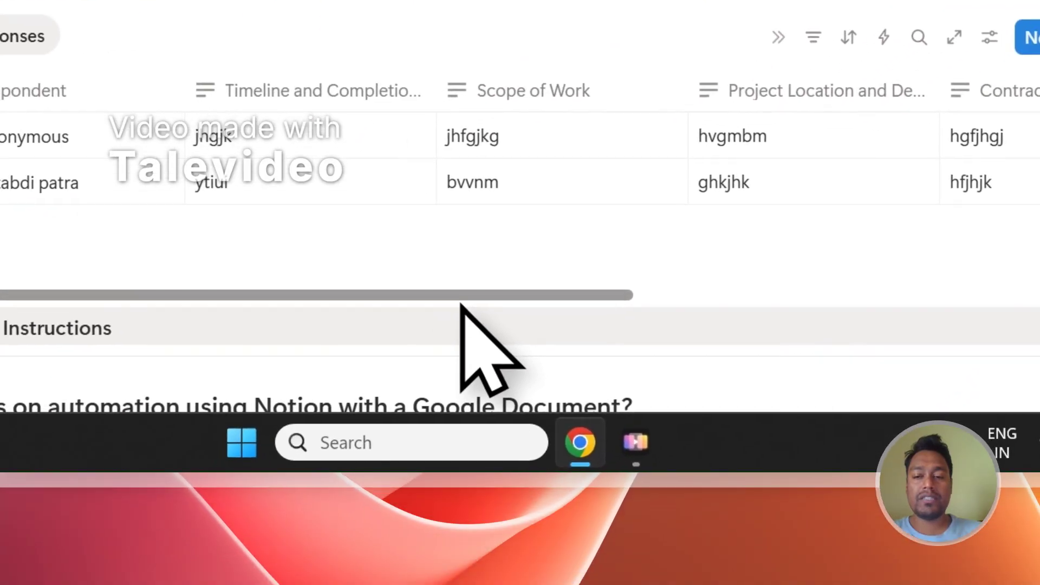
left_click_drag(290, 421, 721, 418)
left_click_drag(833, 294, 1008, 293)
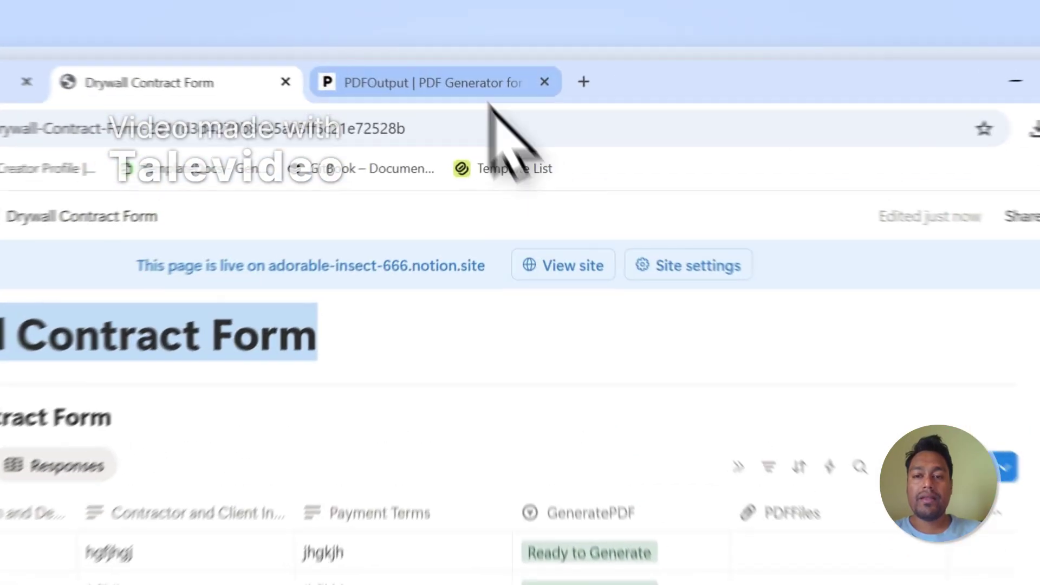
left_click(541, 83)
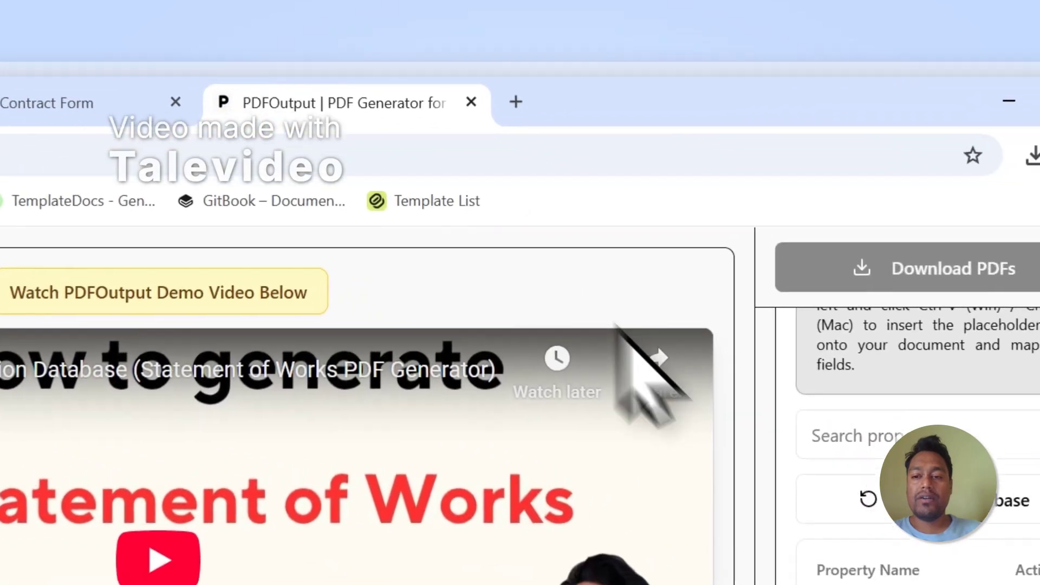
Step: Start adding a Google document, dismiss the existing-document picker and add the recommended demo document instead
scroll(797, 281, "up", 5)
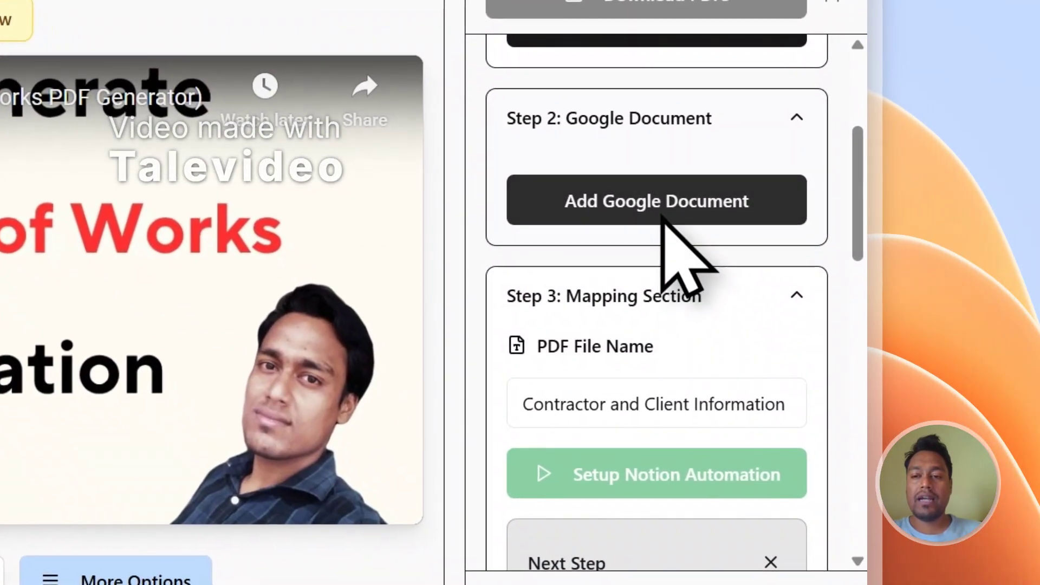
left_click(696, 254)
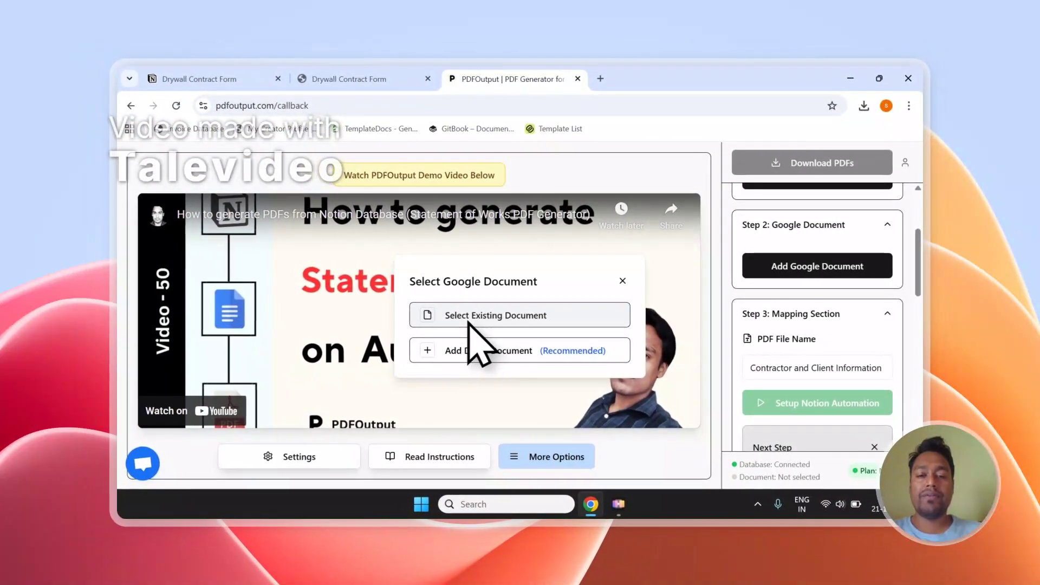
left_click(511, 320)
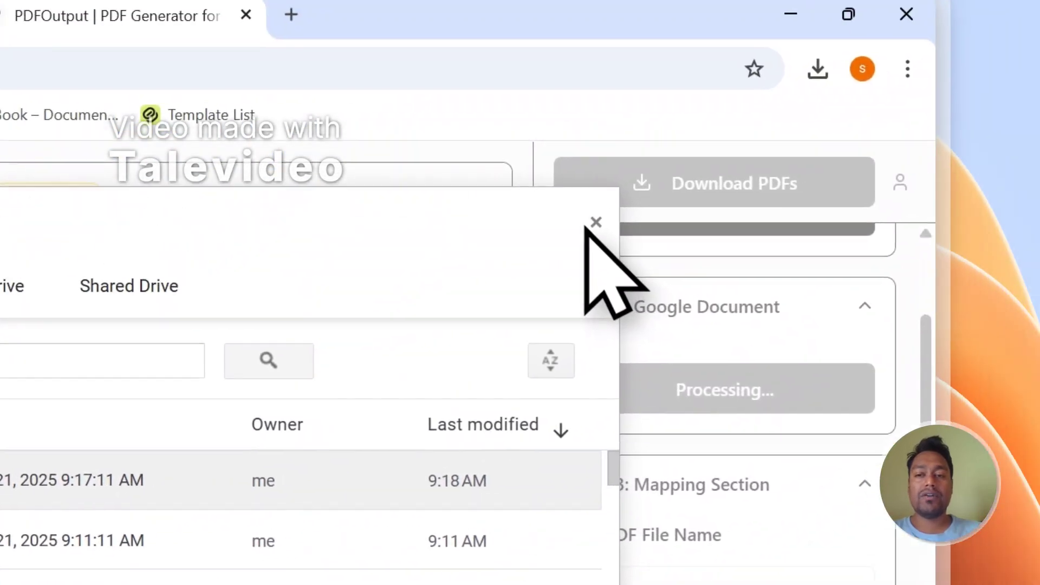
left_click(929, 1)
left_click(537, 438)
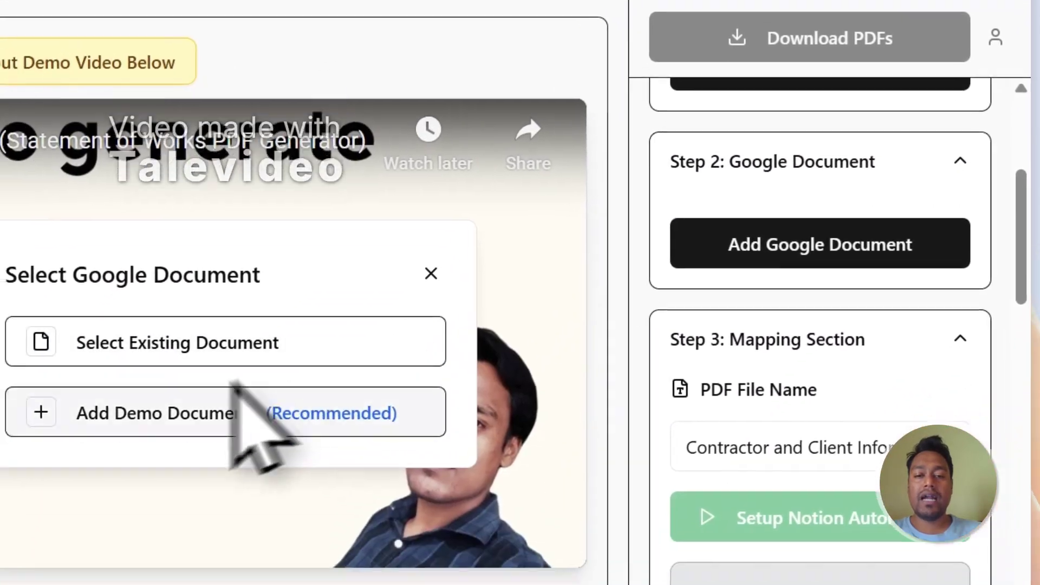
left_click(228, 414)
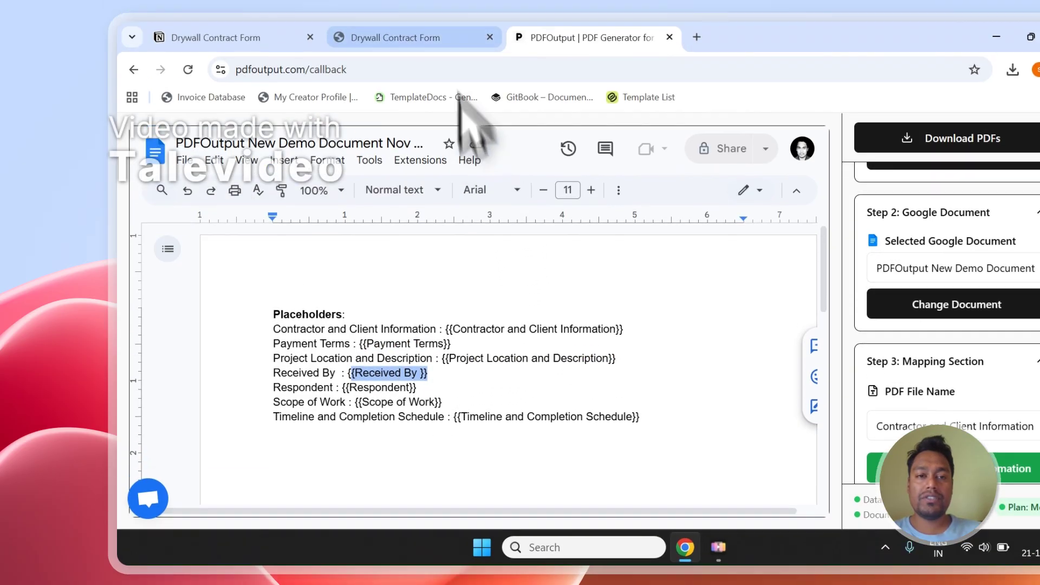
Step: Compare the demo document's placeholders with the Notion form's columns and the property list in the mapping section
left_click(403, 36)
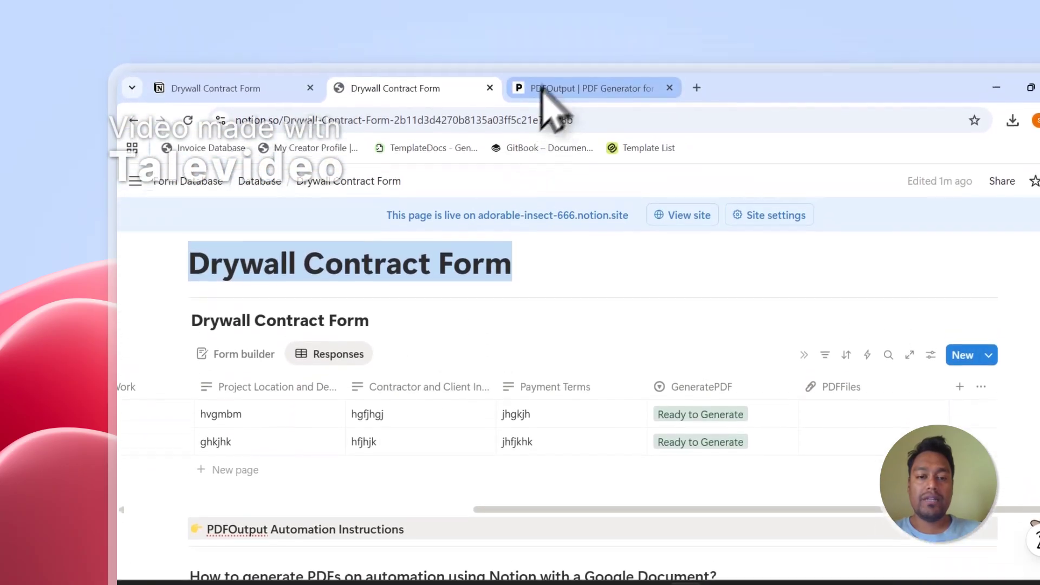
left_click(539, 1)
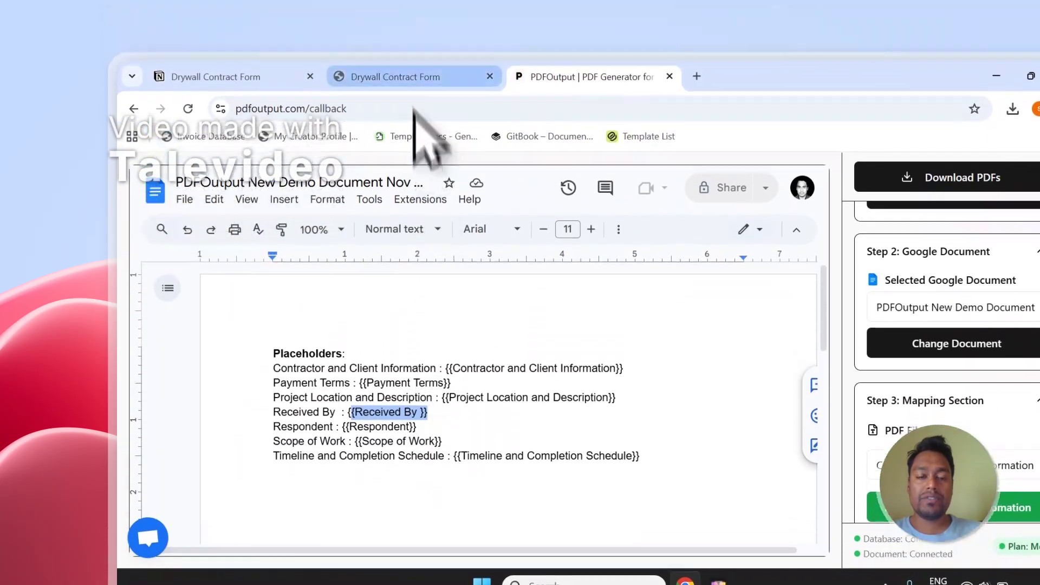
left_click(395, 8)
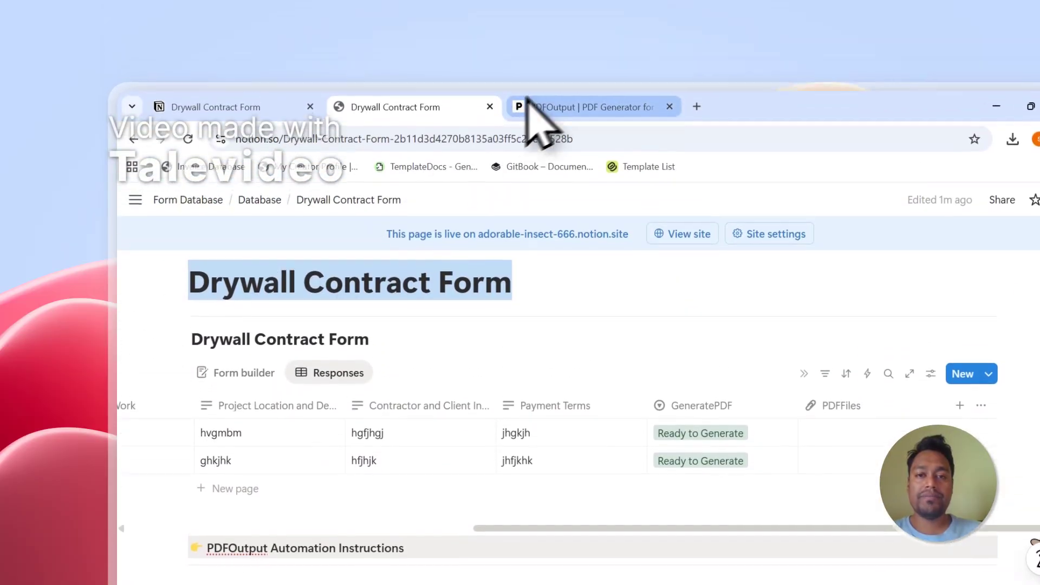
left_click(536, 8)
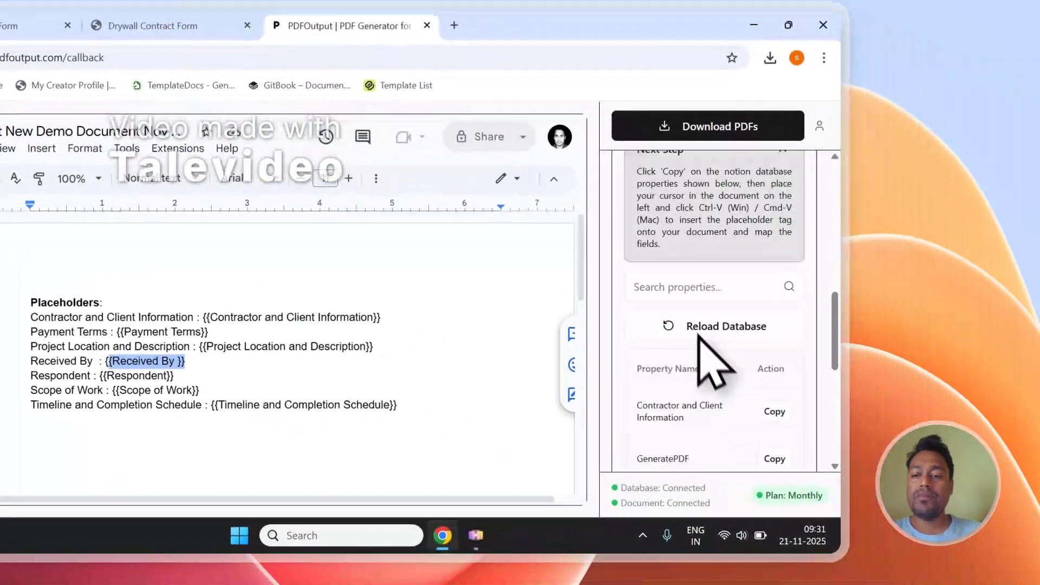
scroll(699, 339, "down", 6)
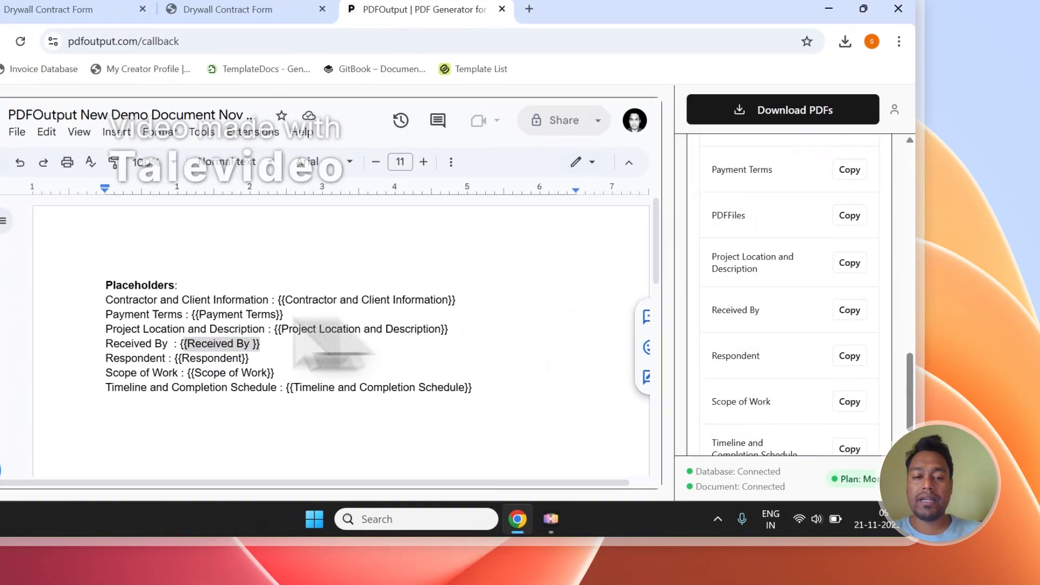
scroll(60, 339, "down", 2)
Step: Try pasting the {{Received By }} and {{Scope of Work}} placeholders below the demo document's placeholder list, and delete both
left_click(61, 300)
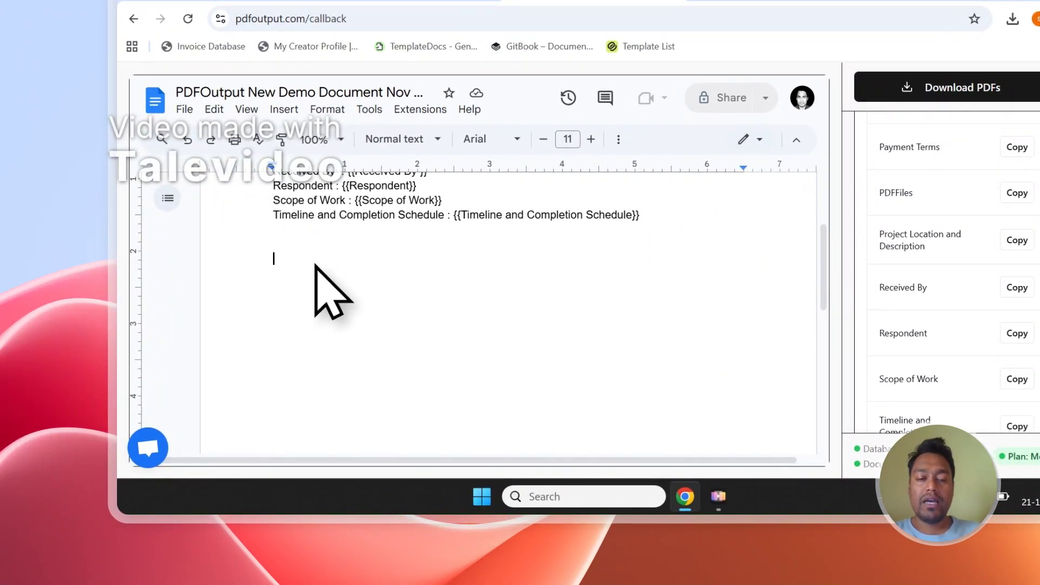
type("{{Received By }}")
scroll(973, 317, "up", 5)
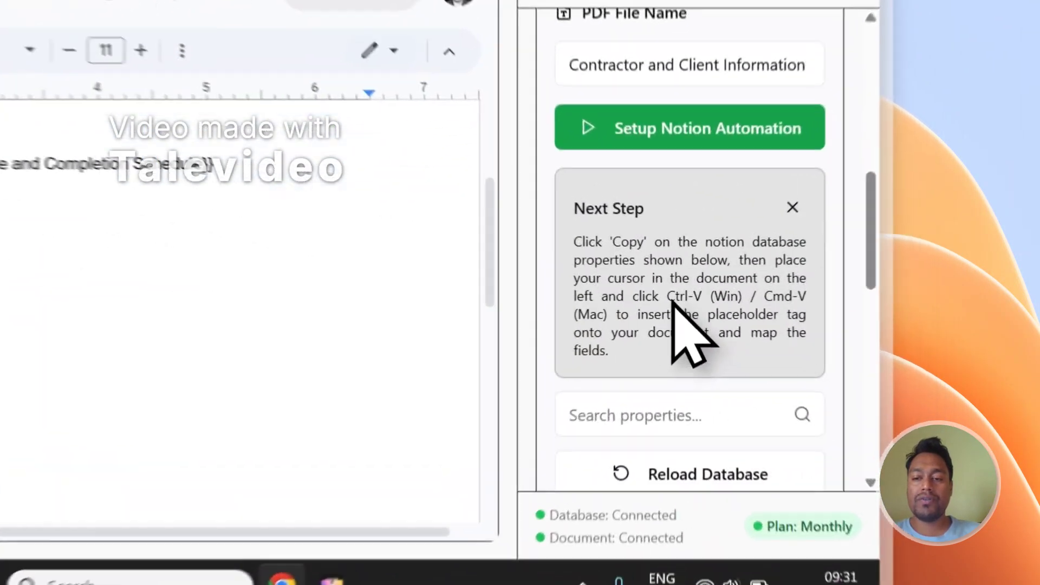
left_click_drag(805, 343, 771, 361)
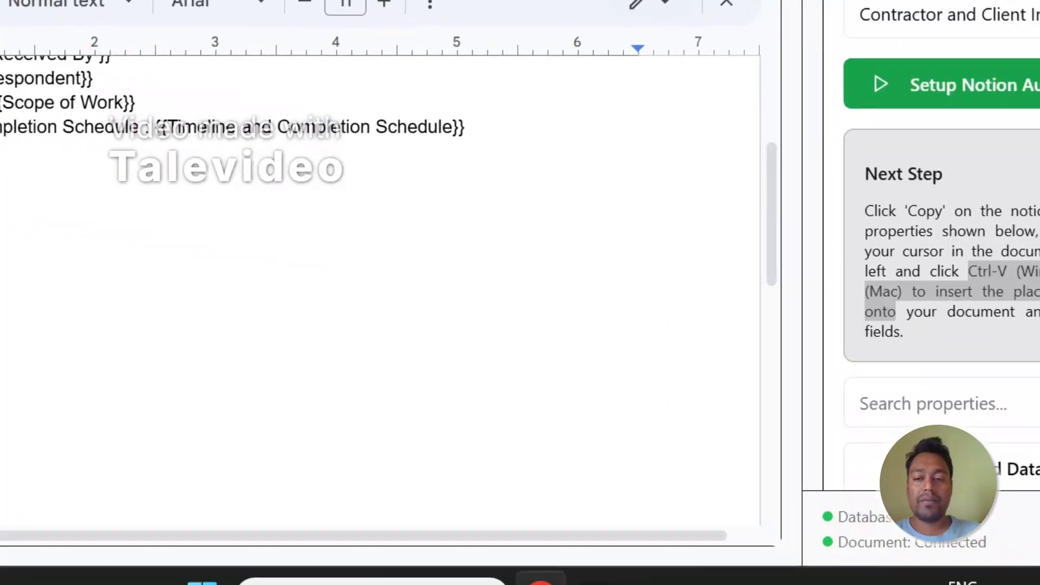
scroll(775, 354, "down", 5)
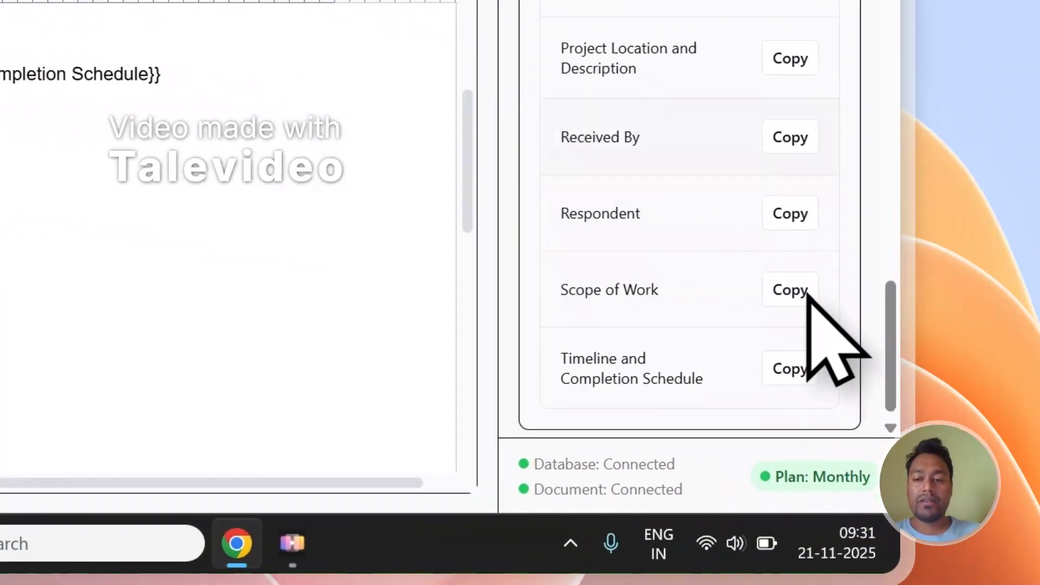
left_click(797, 293)
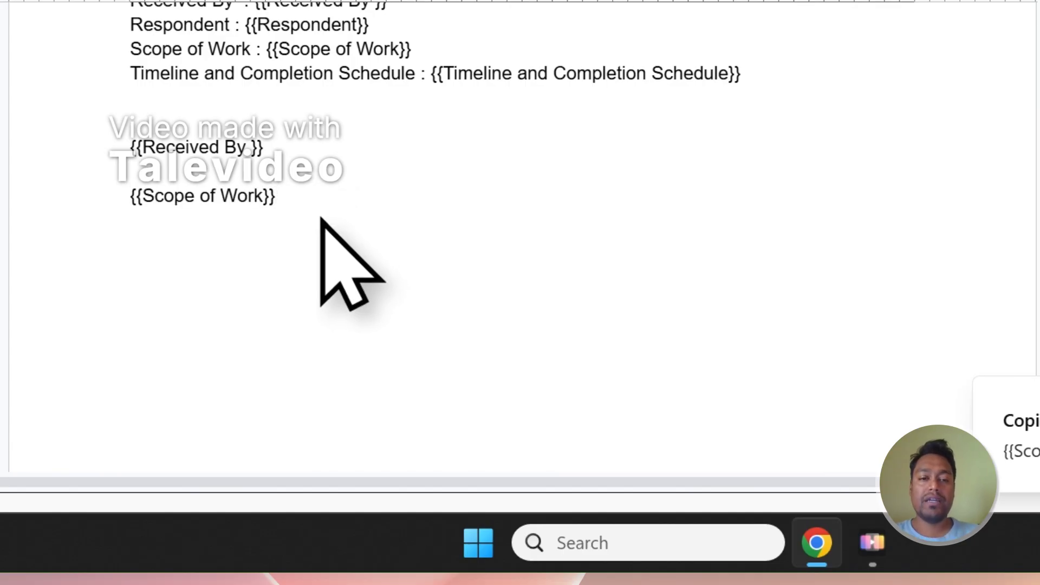
left_click_drag(248, 191, 112, 145)
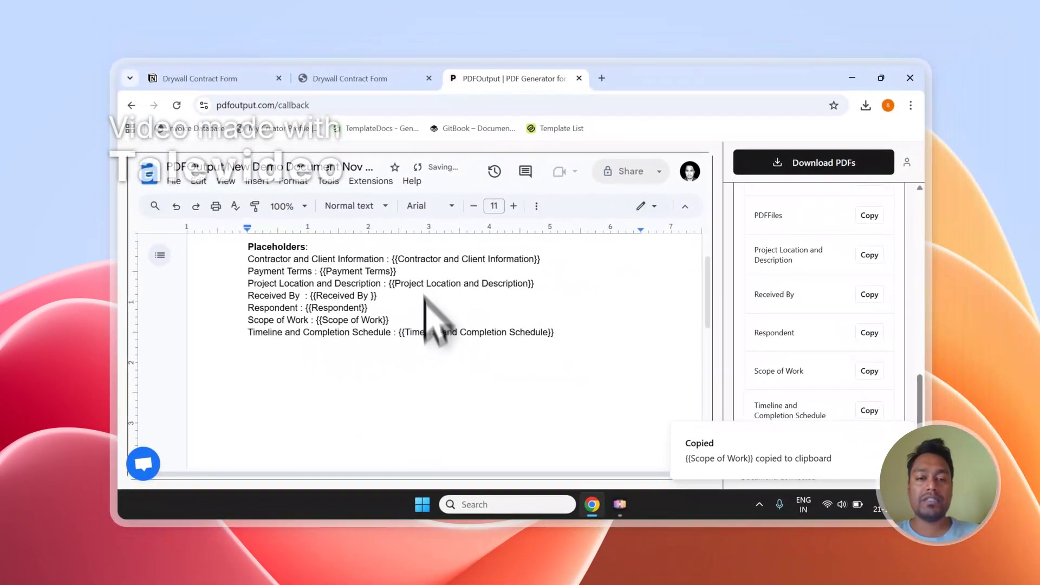
Step: Use the Received By property as the PDF file name, checking it against the columns of the Notion response table
scroll(402, 284, "up", 1)
scroll(729, 319, "up", 1)
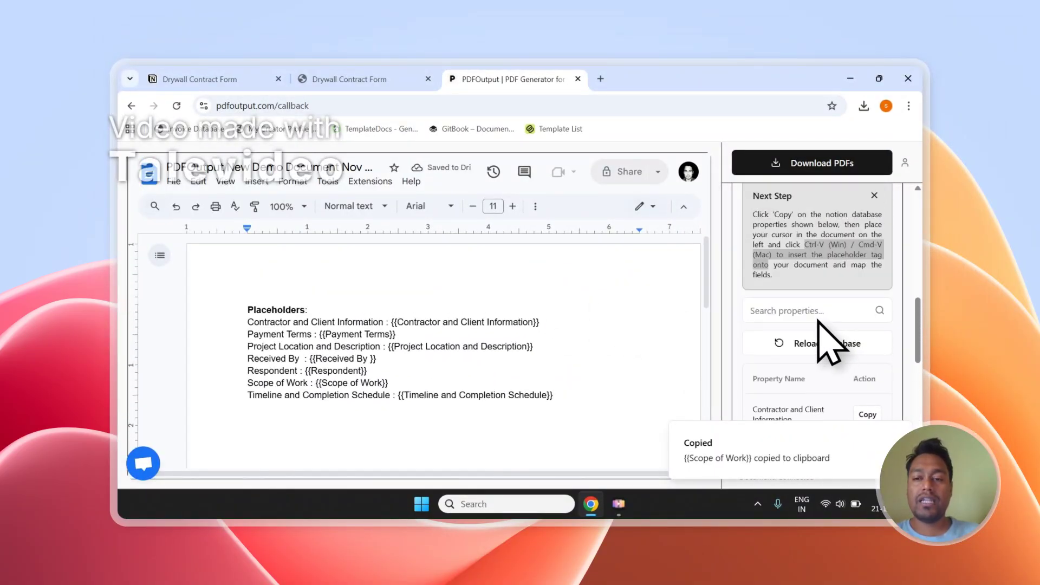
scroll(808, 325, "up", 5)
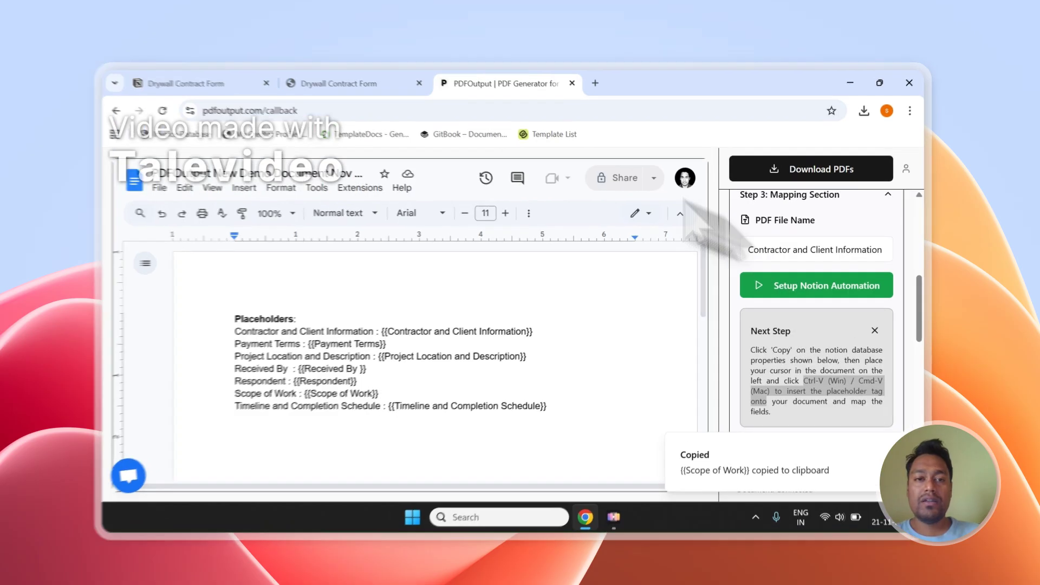
left_click(370, 81)
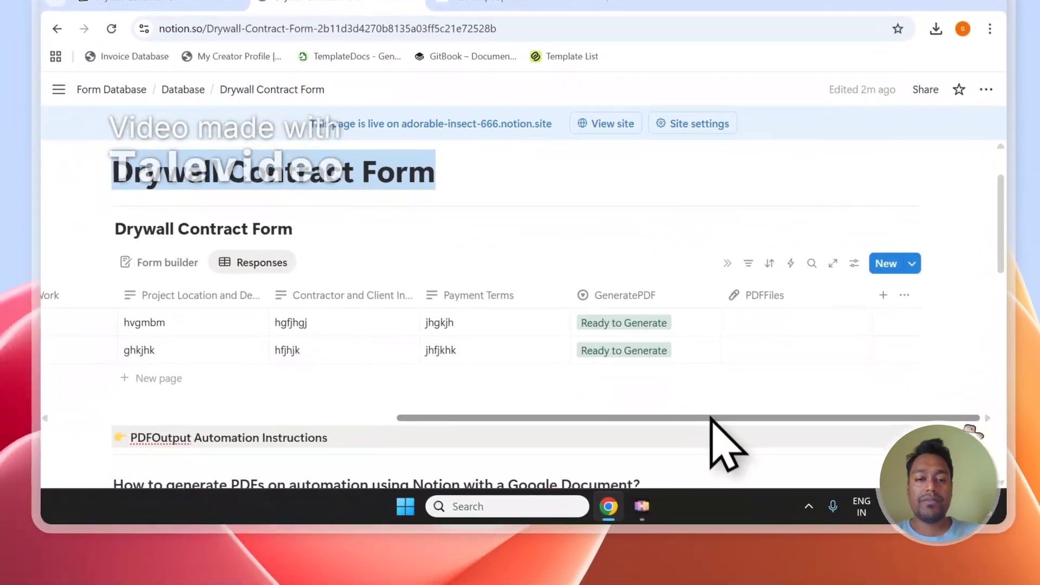
left_click_drag(644, 541, 237, 541)
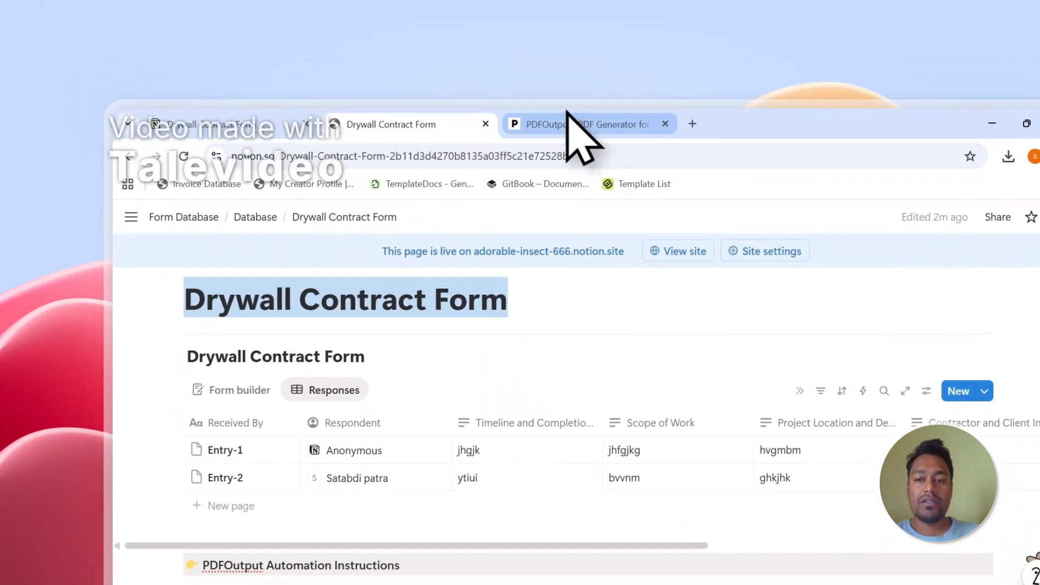
left_click(569, 116)
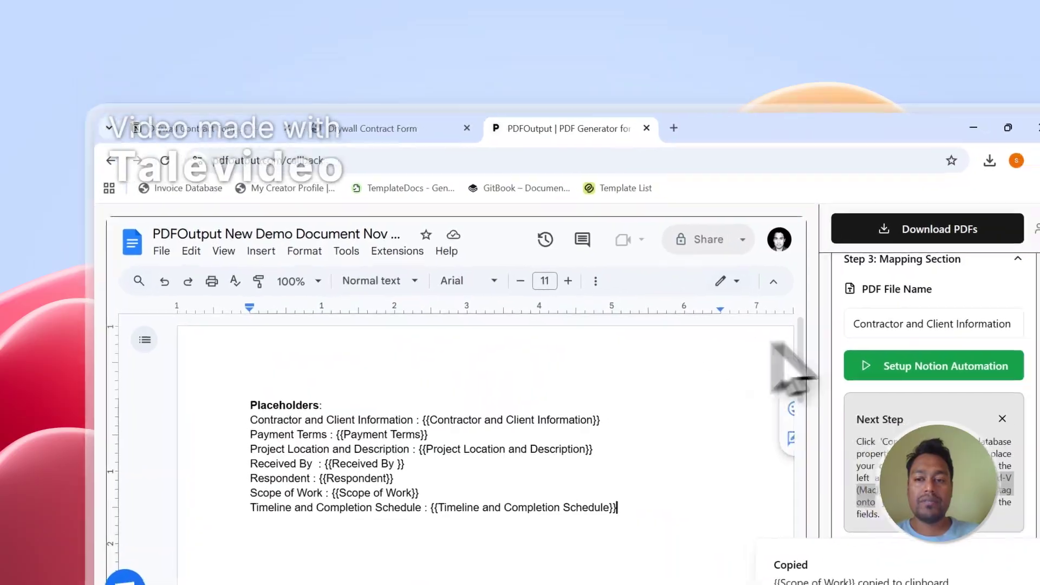
left_click(702, 281)
scroll(715, 412, "down", 3)
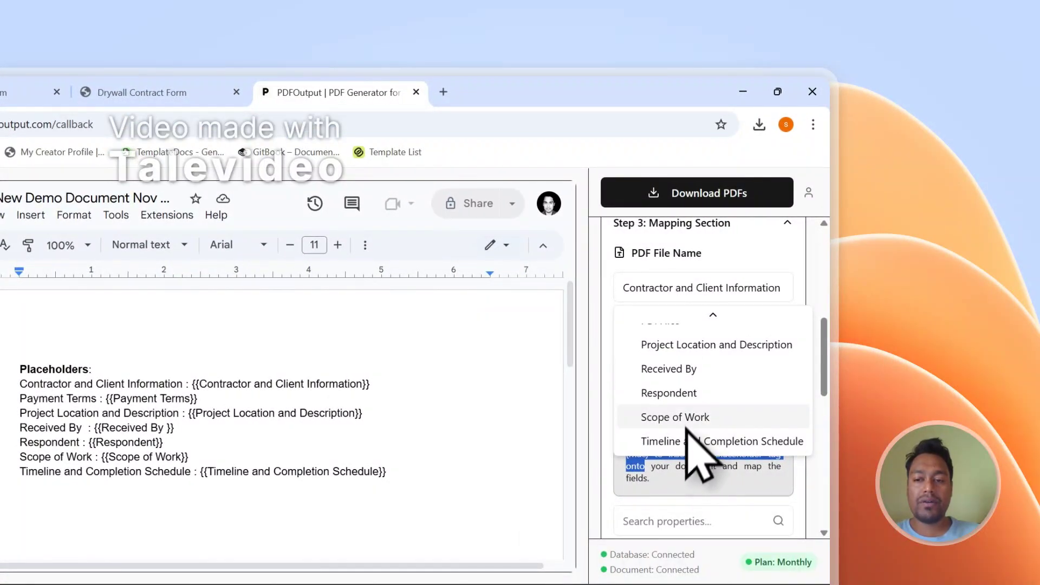
left_click(688, 374)
left_click(142, 92)
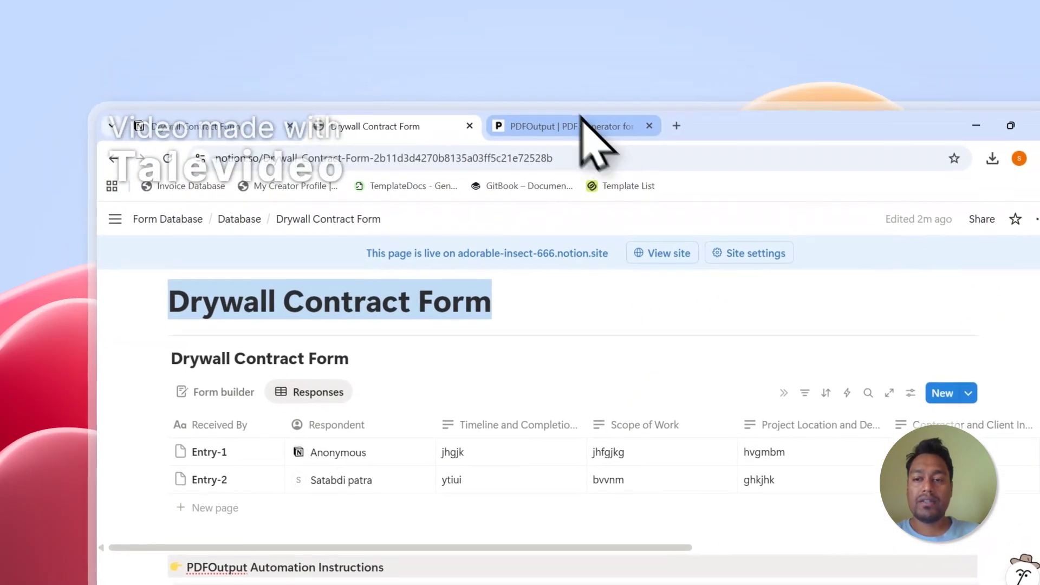
left_click(583, 82)
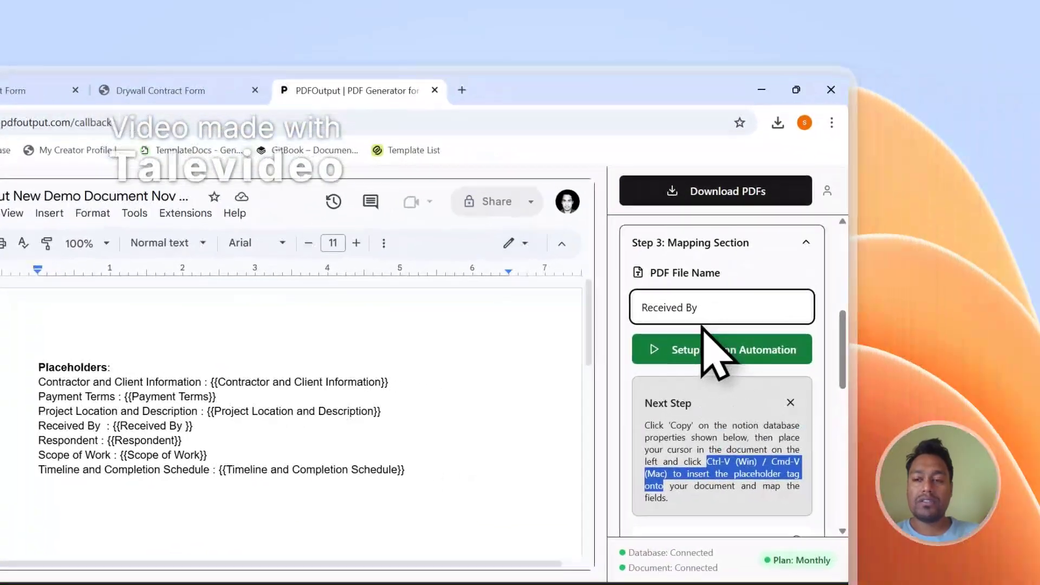
Step: Generate the PDFs from the mapped document and bring up the GeneratePDF and PDFFiles columns in the Notion response table
scroll(701, 328, "up", 5)
left_click(705, 184)
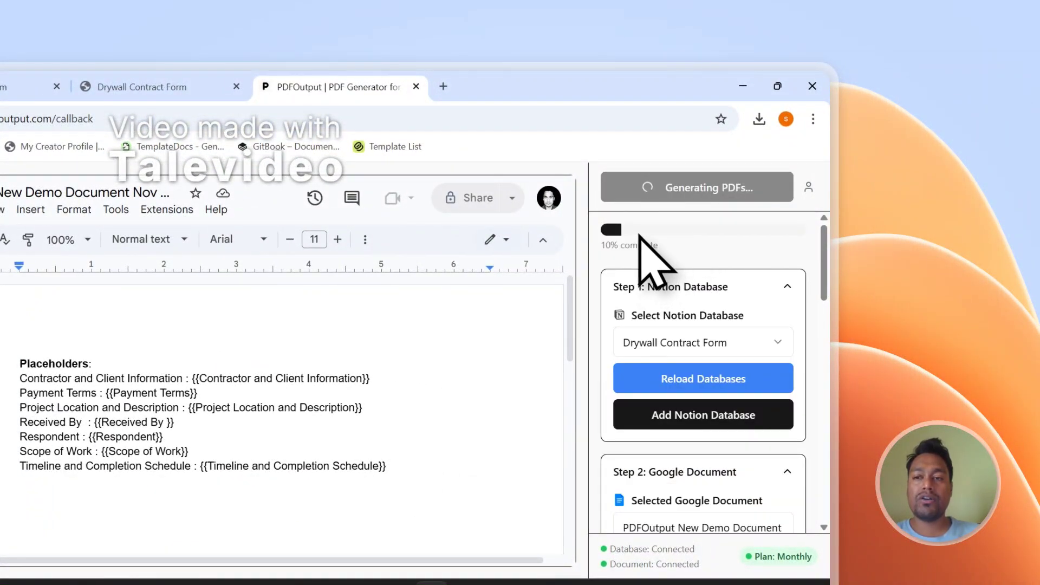
left_click(176, 87)
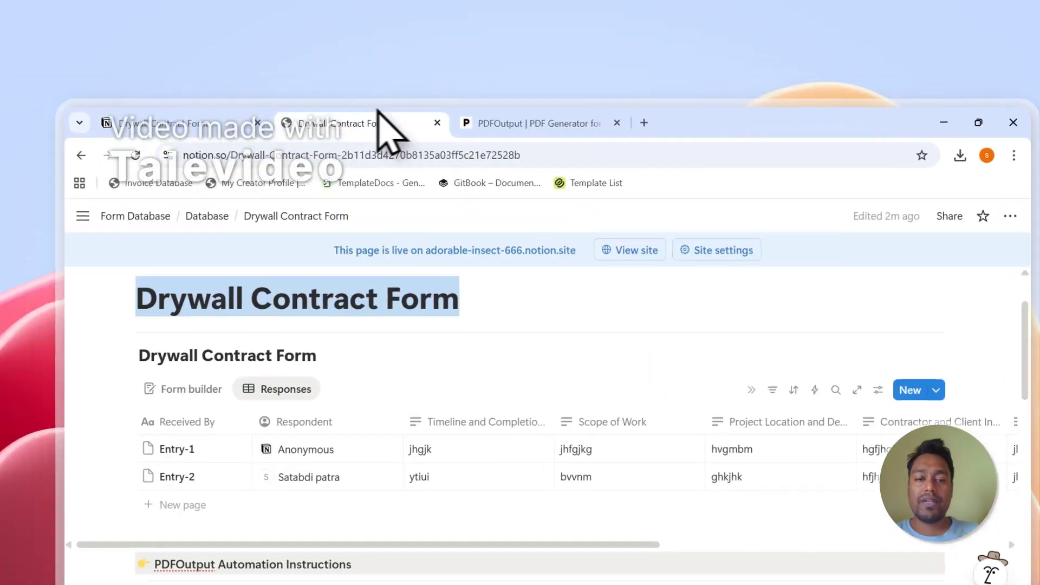
left_click_drag(376, 496, 467, 497)
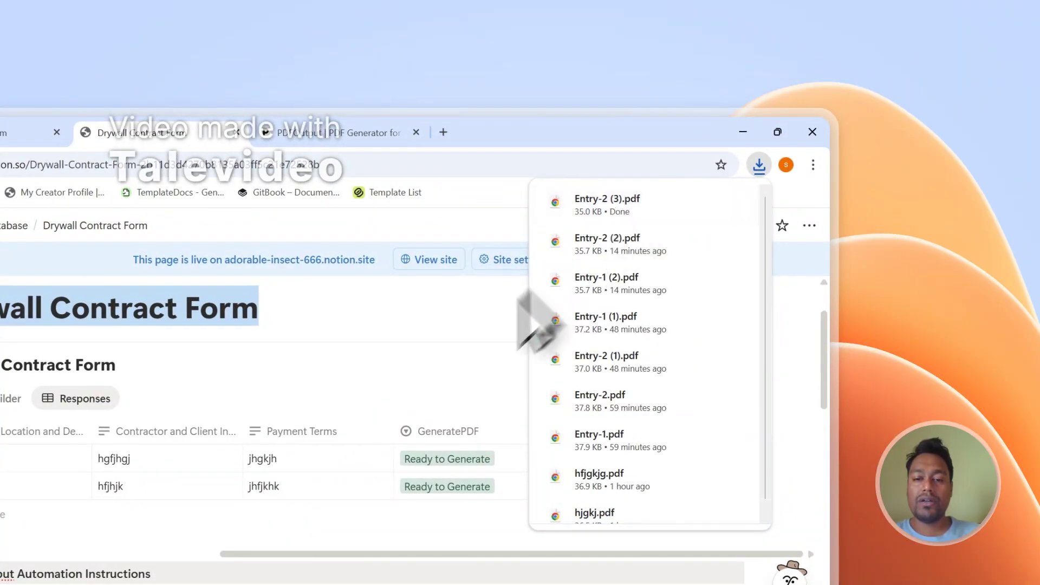
left_click(455, 355)
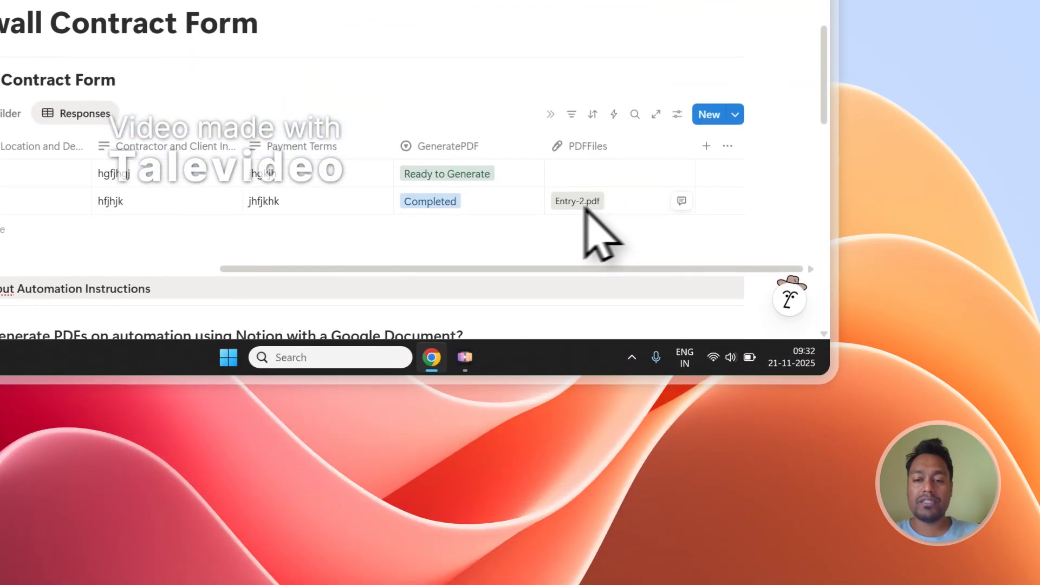
Step: Open Entry-2.pdf from the PDFFiles column, check its filled-in placeholders and return to the response table
left_click(584, 204)
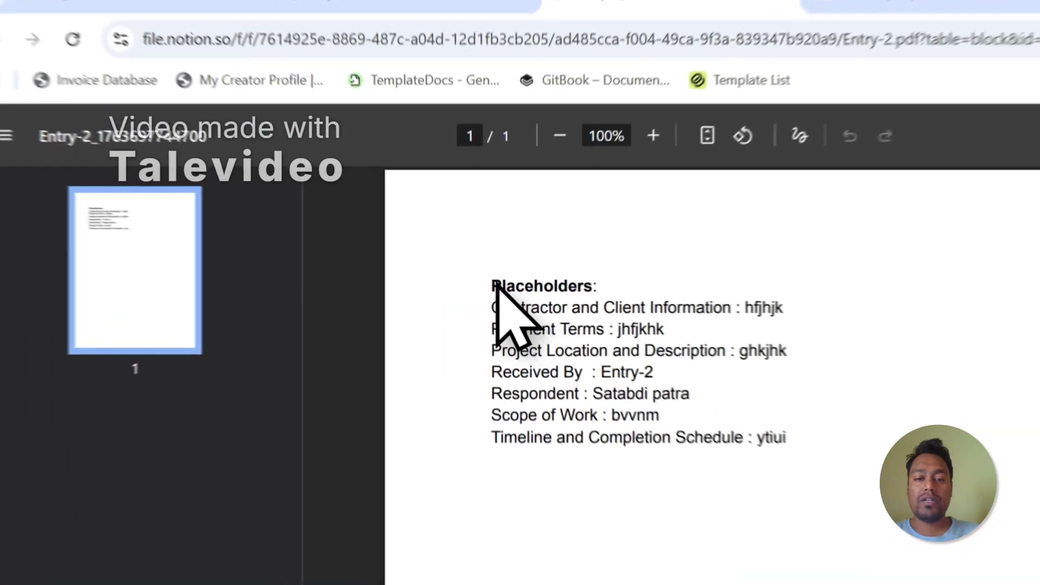
left_click_drag(416, 245, 598, 355)
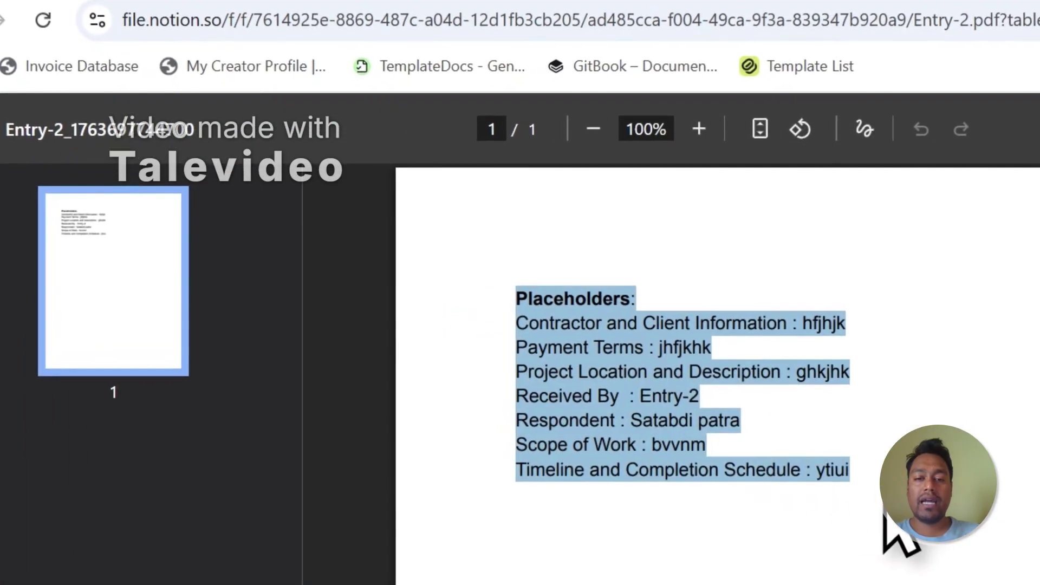
left_click(595, 293)
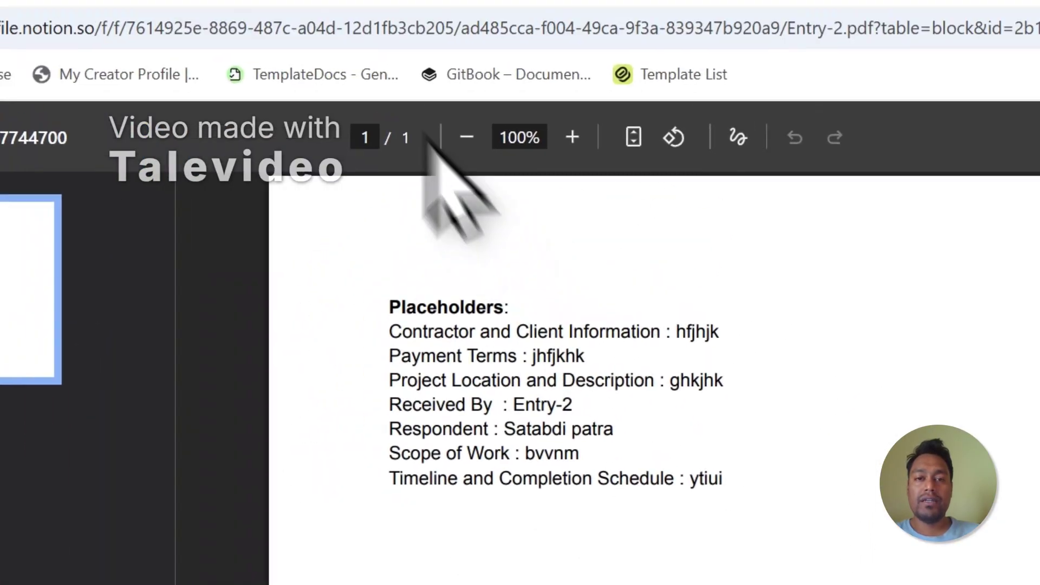
left_click(448, 114)
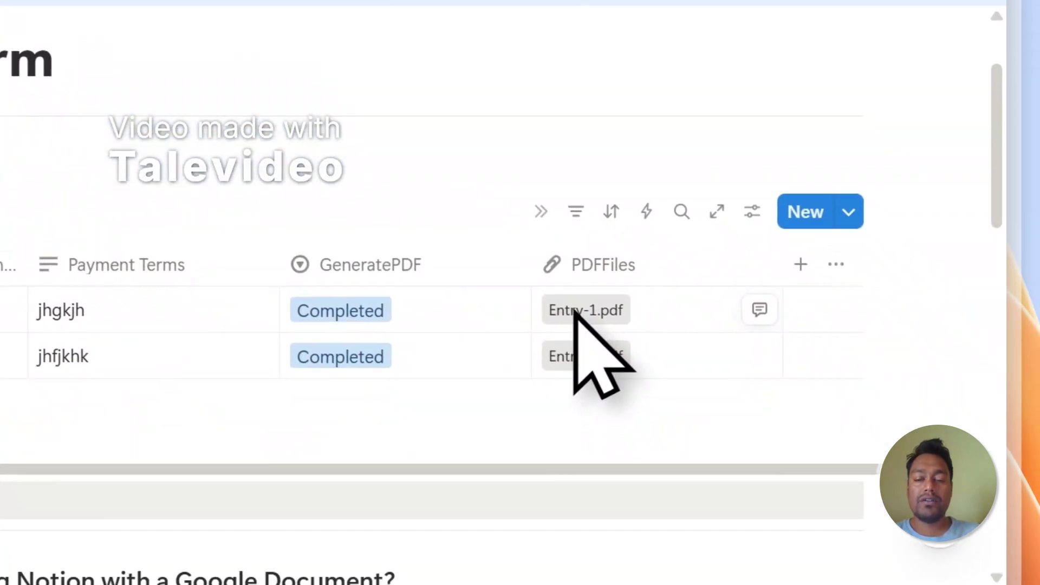
Step: Open Entry-1.pdf from the PDFFiles column, compare its filled-in values with Entry-2.pdf and close both PDFs
left_click(577, 312)
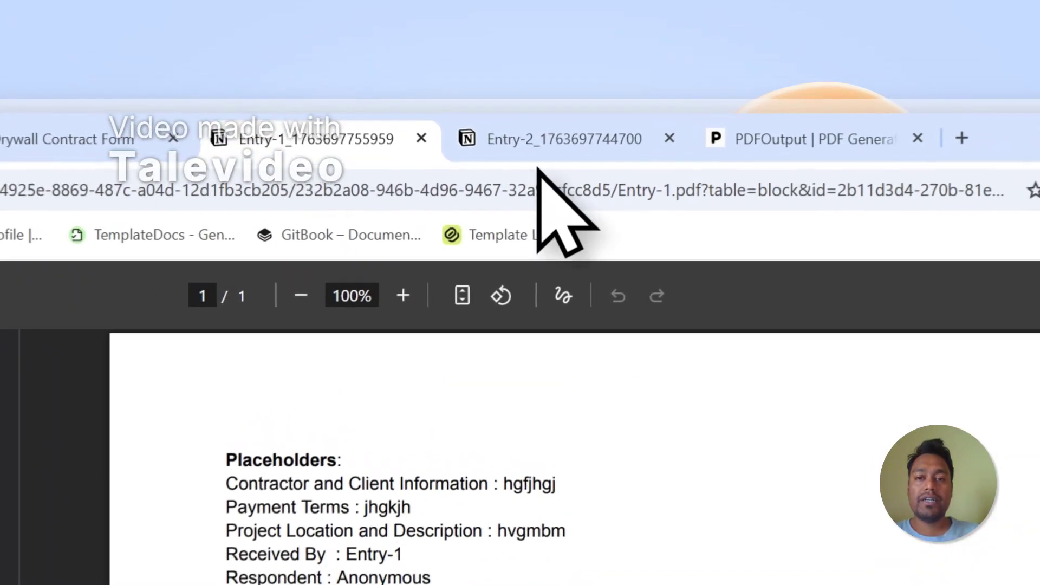
left_click(569, 85)
left_click(492, 85)
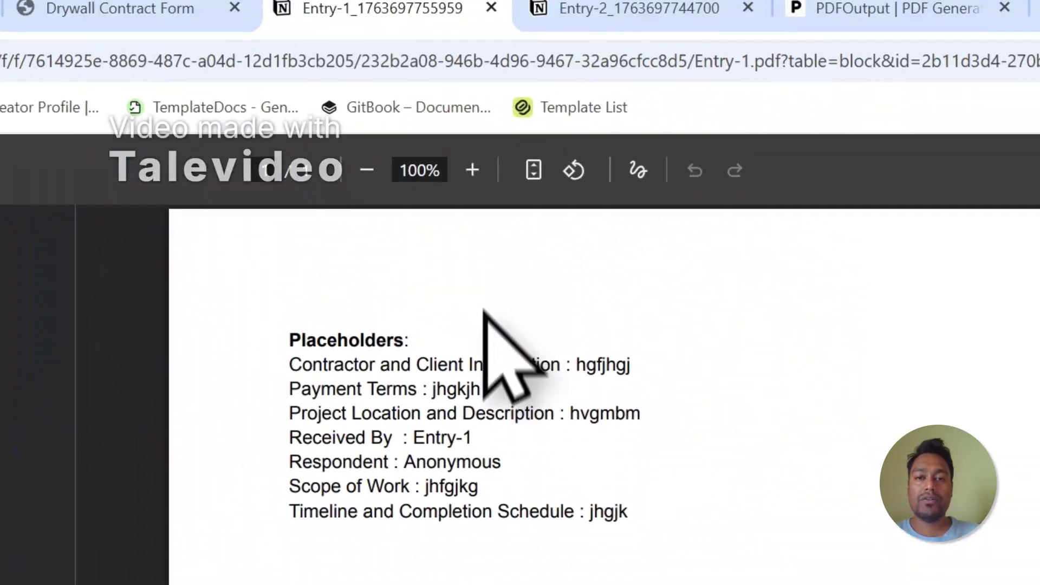
left_click(523, 123)
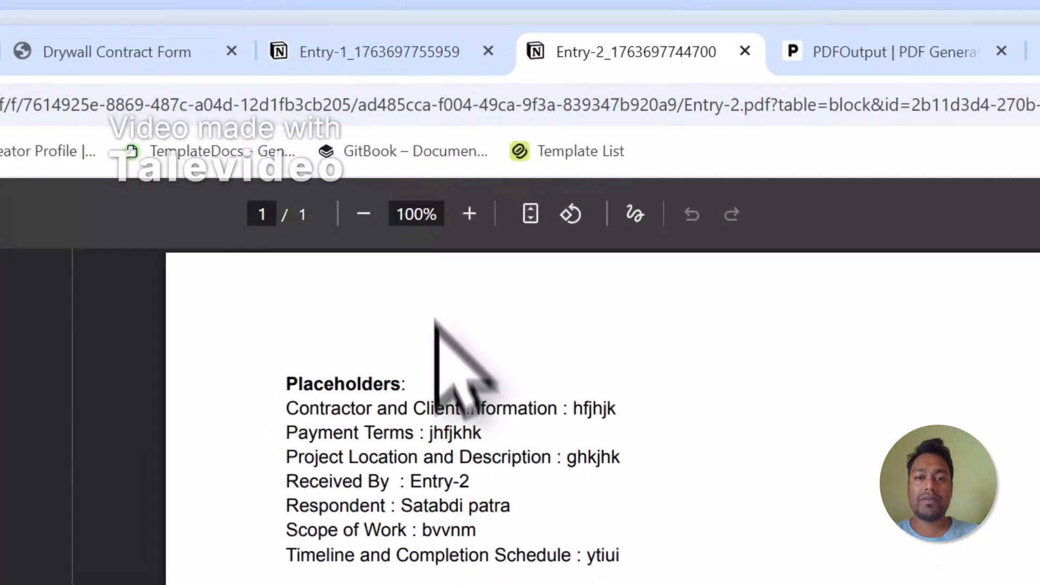
left_click(359, 84)
left_click(631, 111)
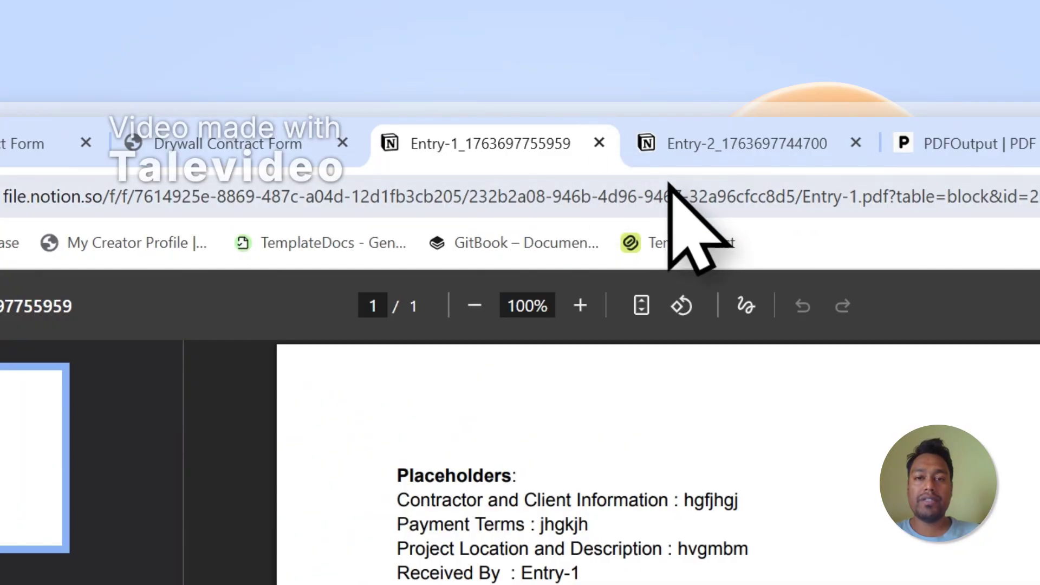
left_click(600, 143)
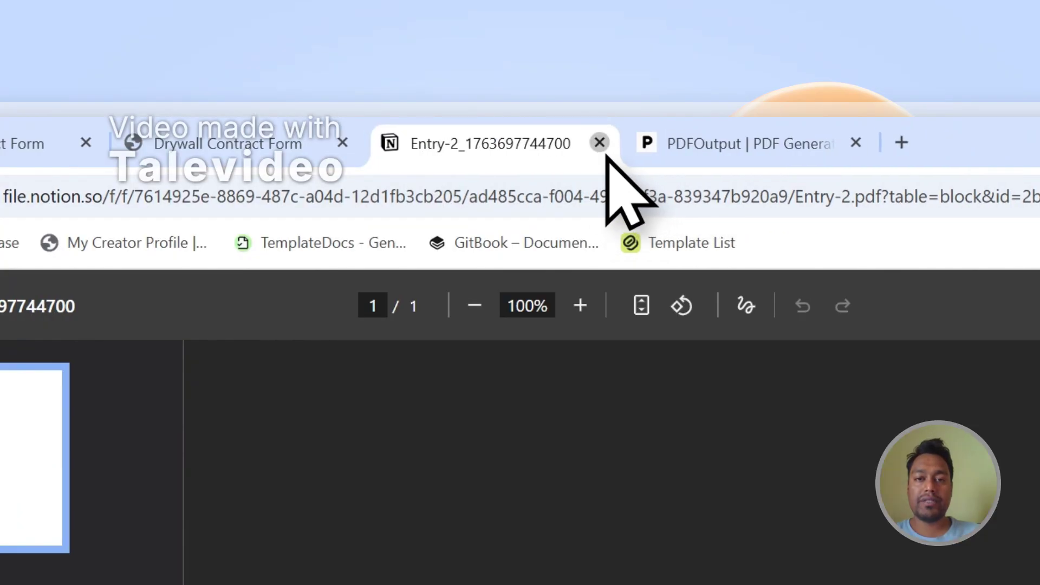
left_click(600, 143)
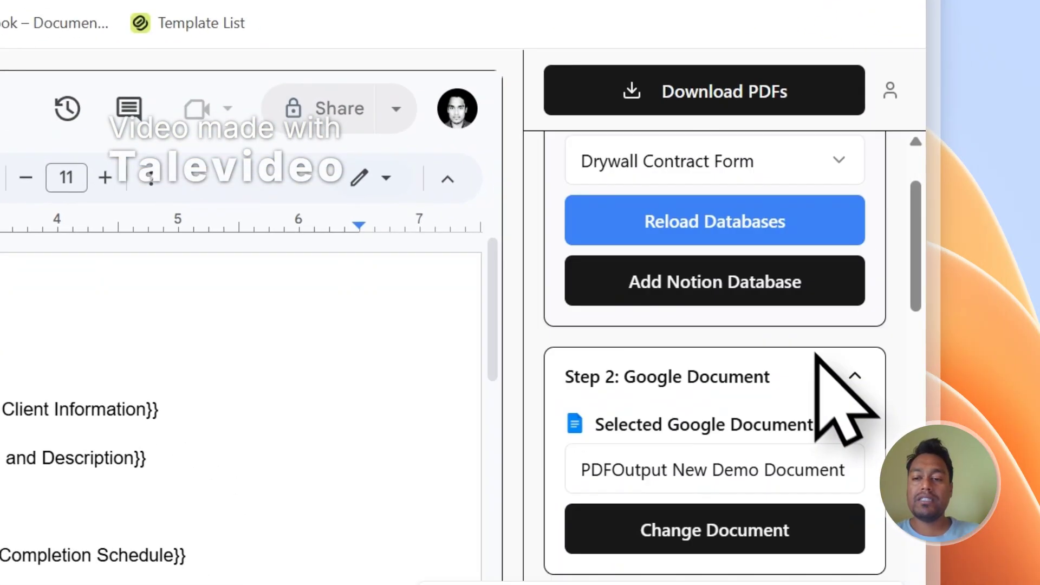
Step: Set up the Notion automation from PDFOutput's mapping section and dismiss the notification
scroll(802, 352, "down", 5)
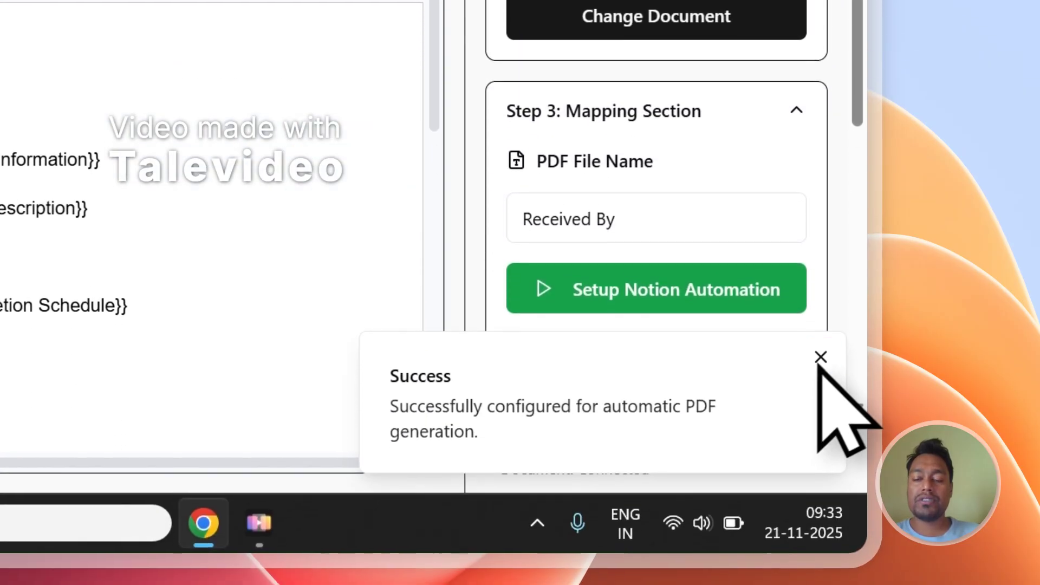
left_click(819, 571)
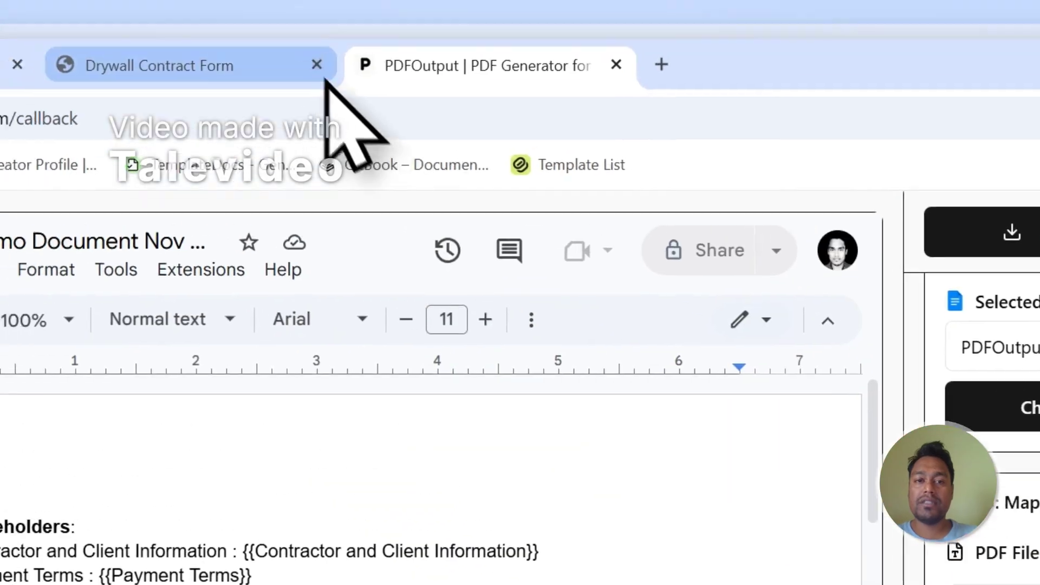
Step: Add a third row to the Notion response table and set its GeneratePDF property to Ready to Generate
left_click(360, 121)
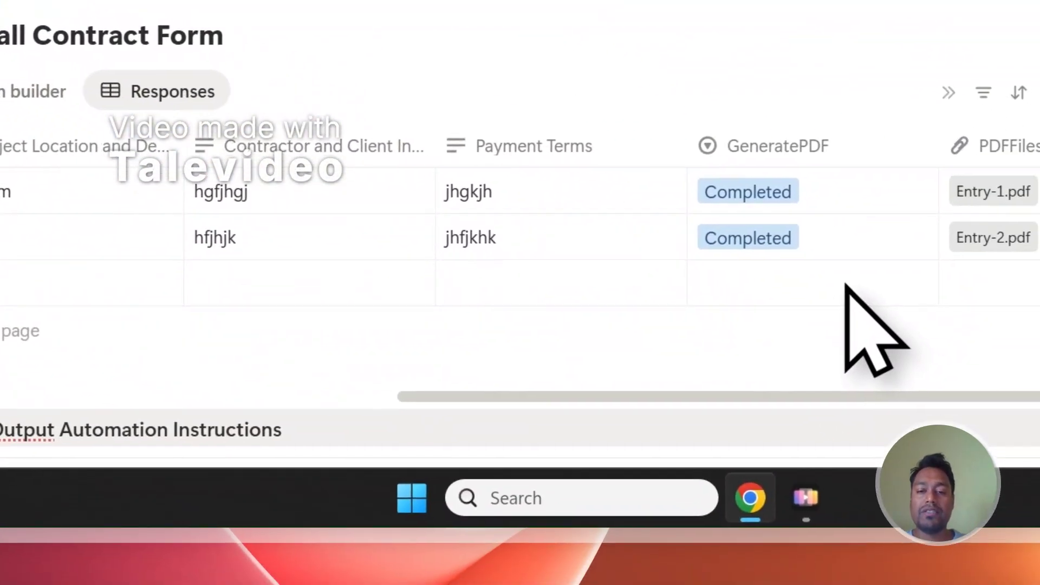
left_click(846, 285)
left_click(846, 126)
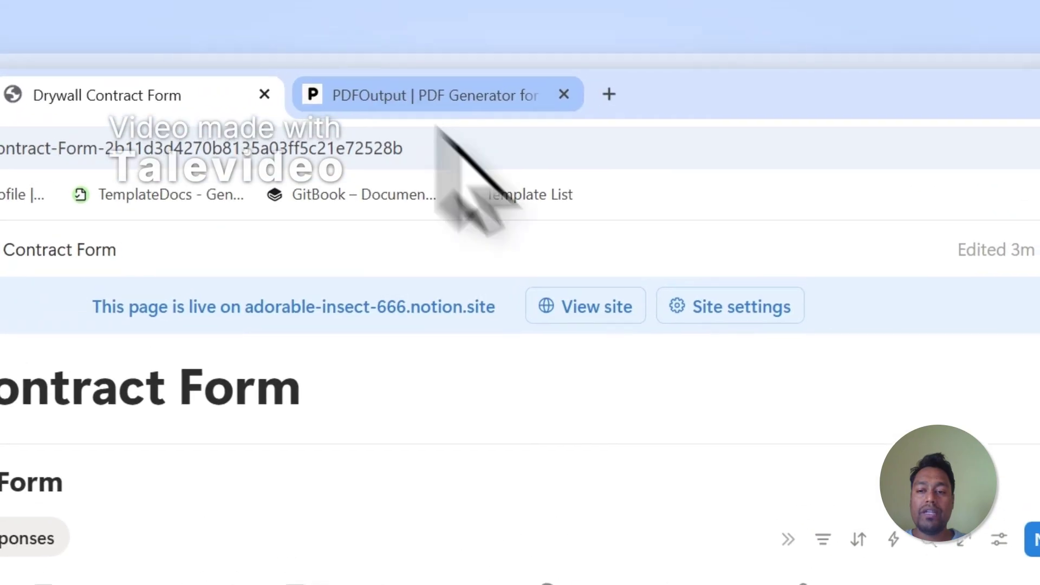
left_click(429, 96)
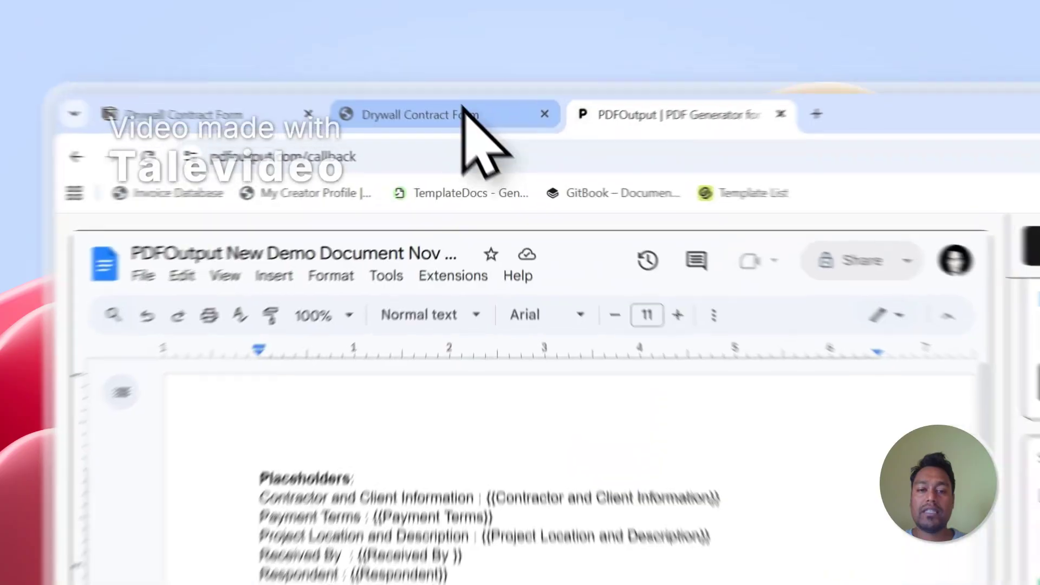
Step: Add a fourth row to the Notion response table and open its GeneratePDF property
left_click(379, 79)
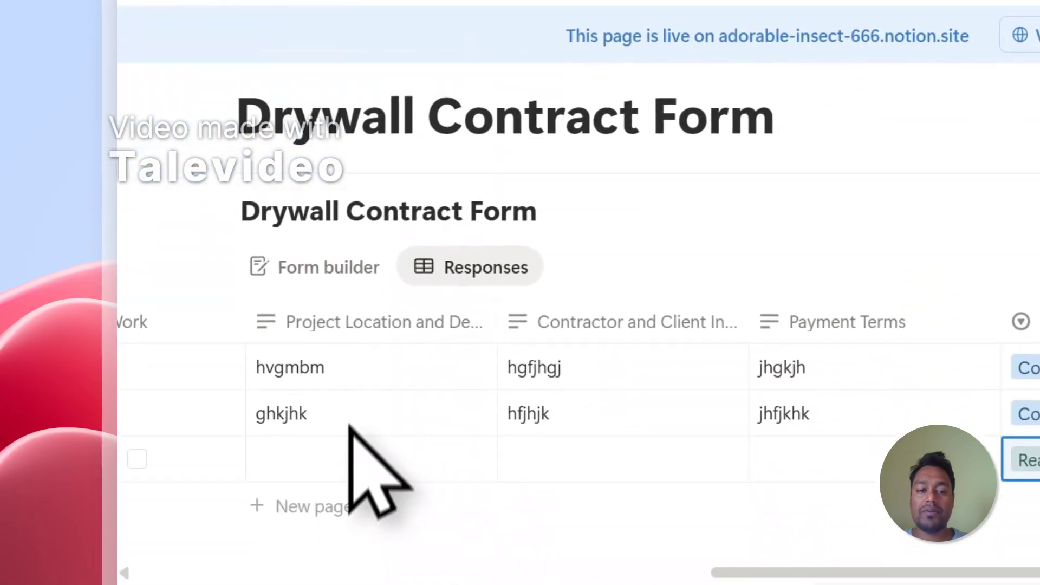
left_click(332, 406)
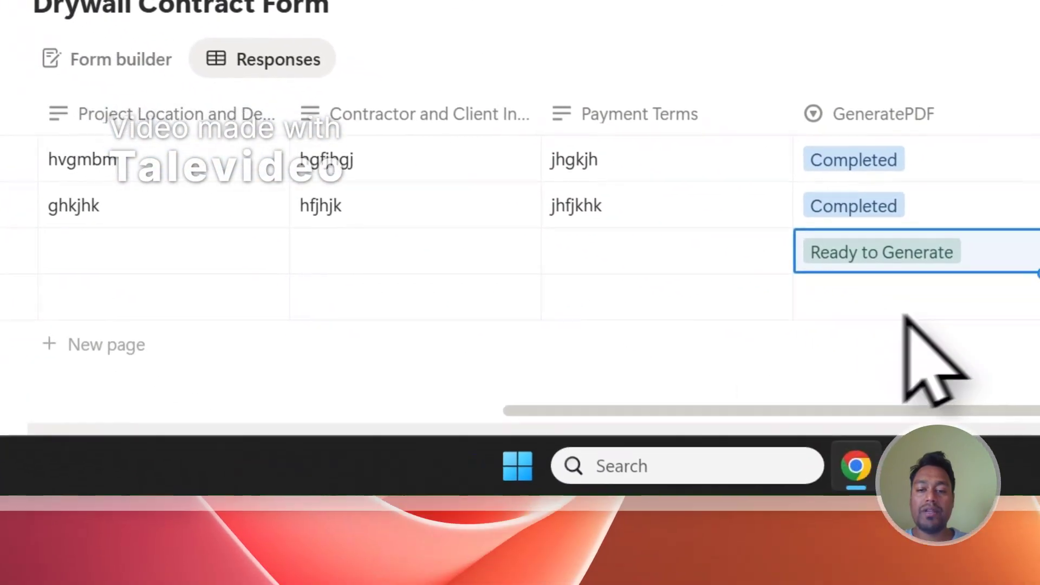
left_click(896, 277)
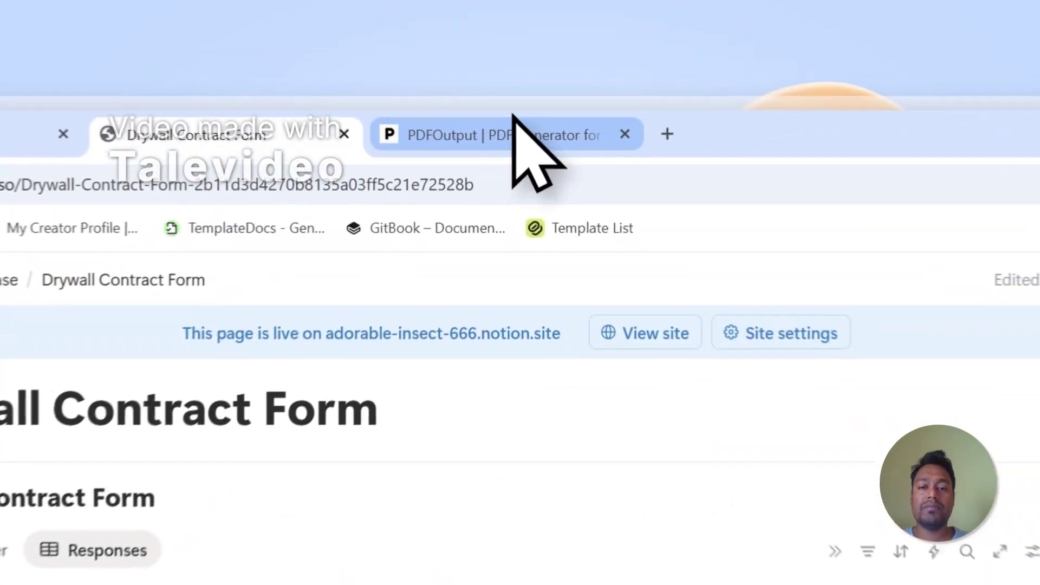
left_click(516, 132)
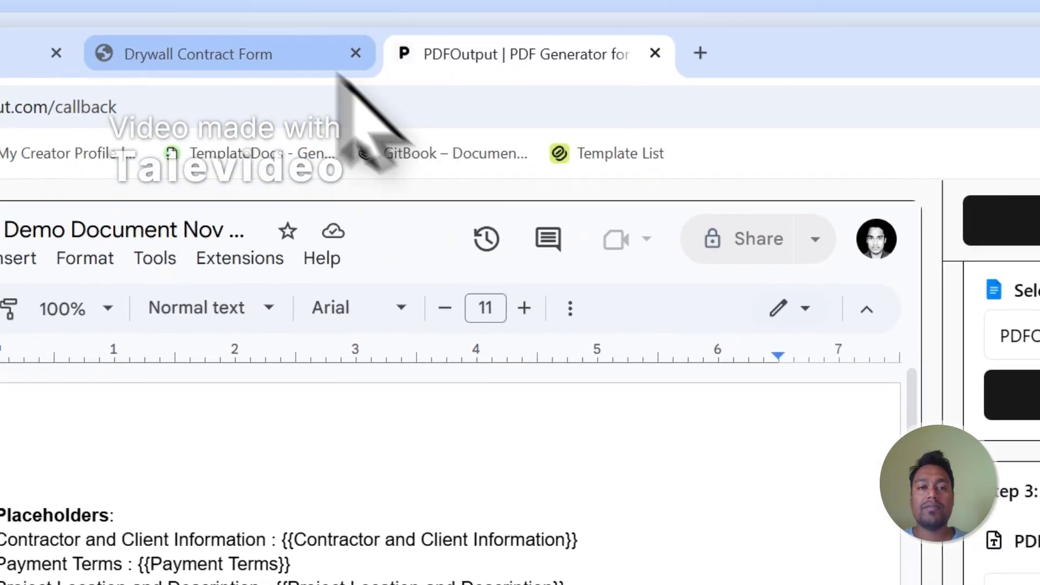
left_click(303, 54)
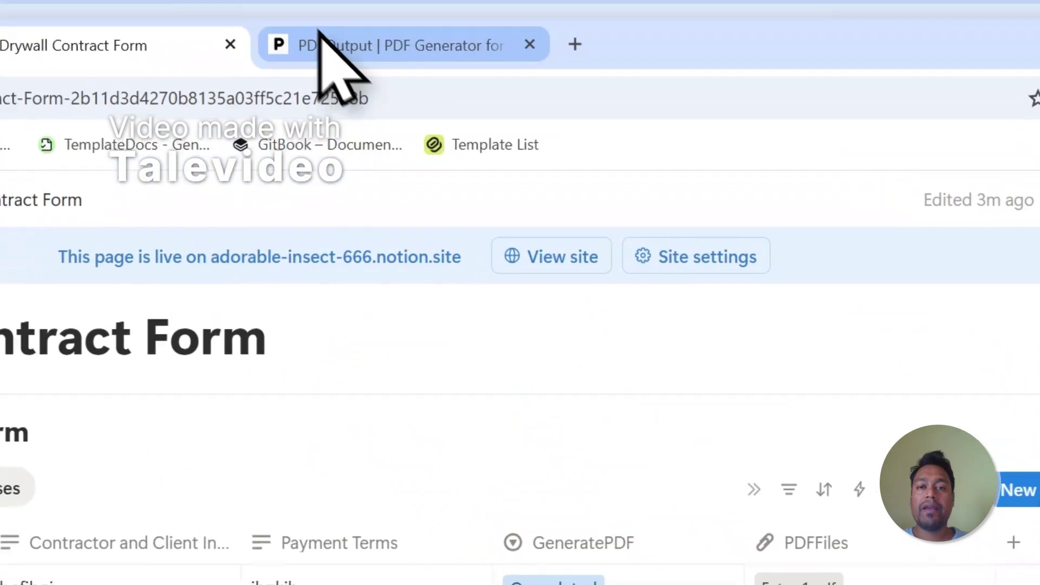
left_click(325, 50)
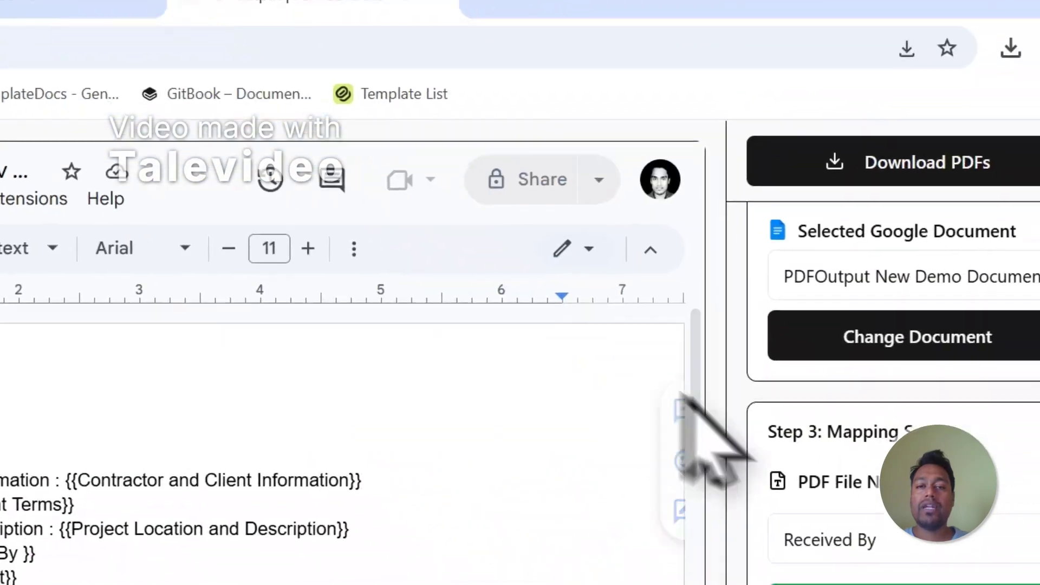
scroll(812, 390, "up", 4)
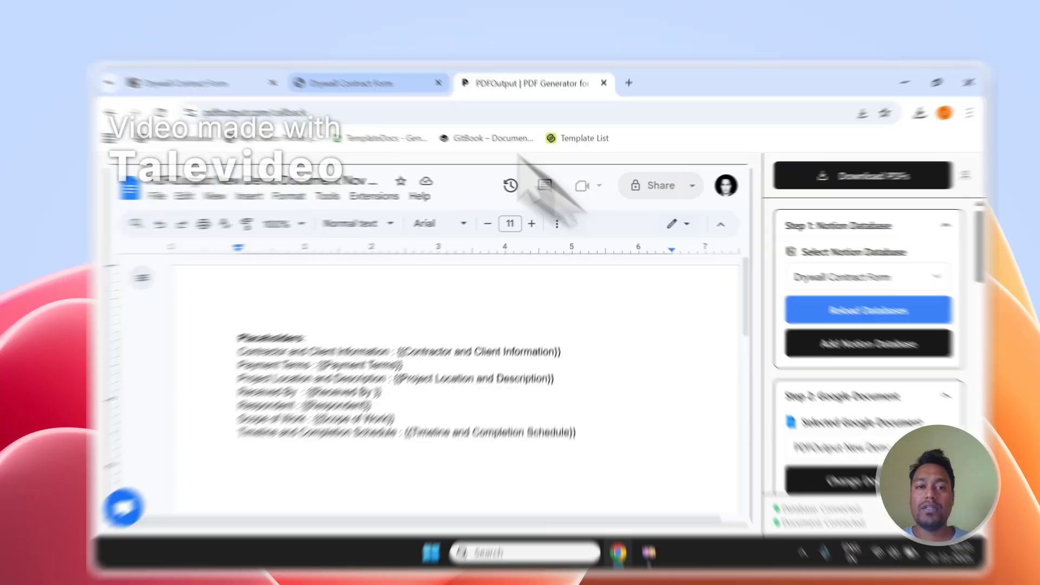
left_click(390, 79)
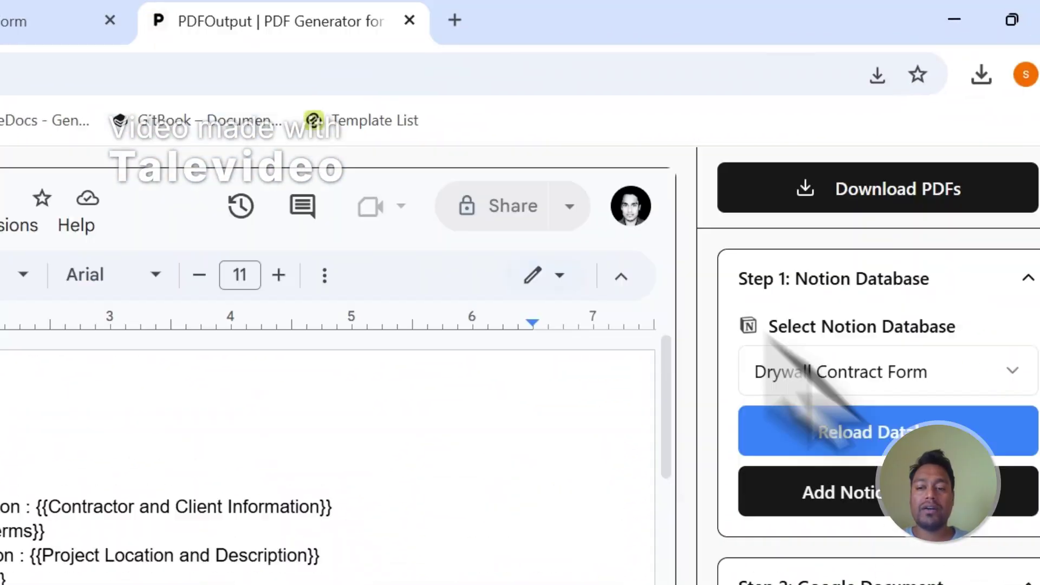
Step: Open PDFOutput's support chat to view the contact options and close it again
scroll(813, 406, "down", 5)
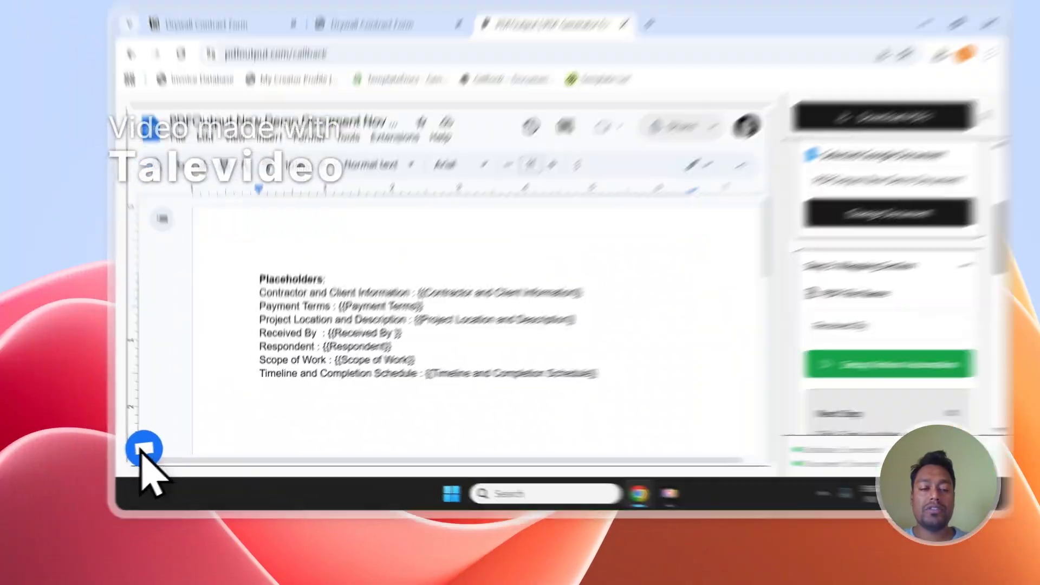
left_click(143, 464)
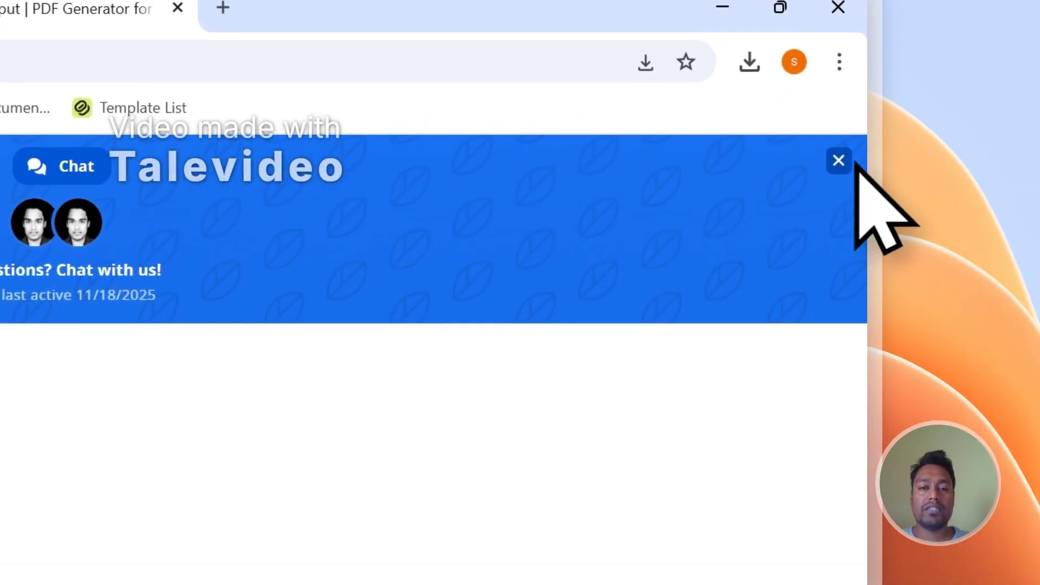
left_click(848, 162)
Step: Open the PDFOutput account options and sign out of the account
left_click(833, 177)
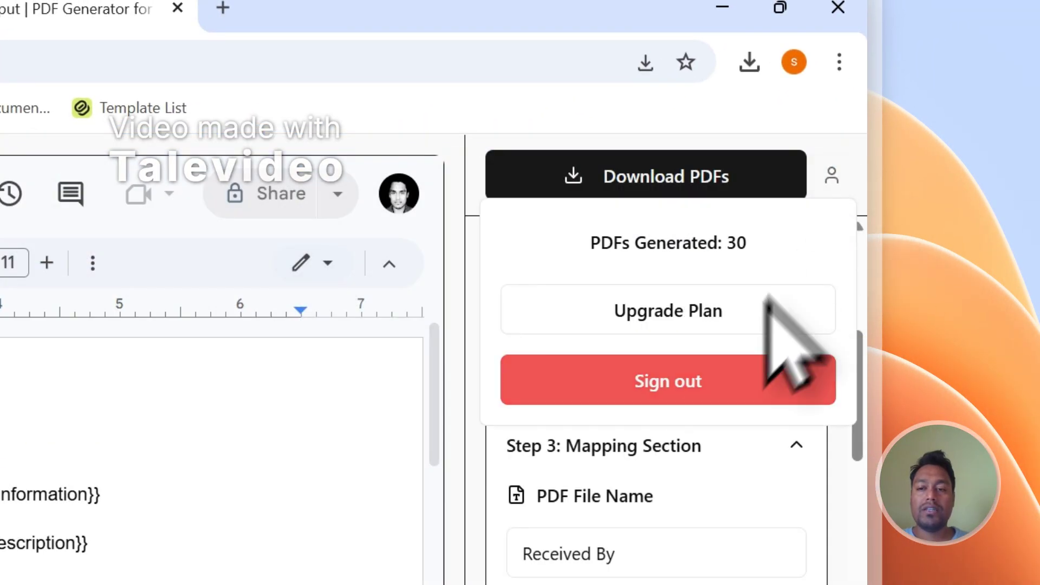
left_click(716, 381)
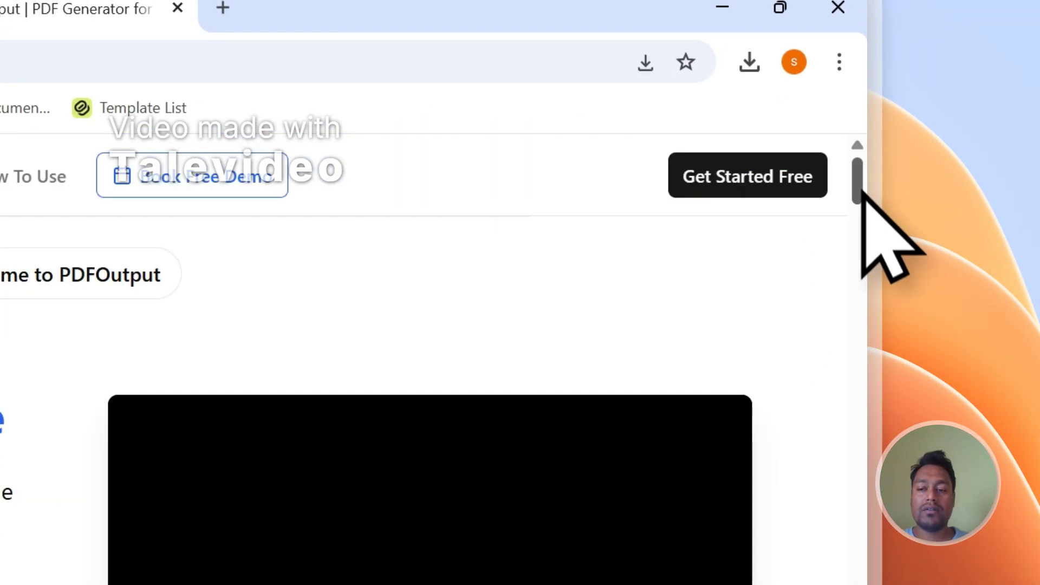
Step: View the message form on PDFOutput's Contact page and return to the Drywall Contract Form responses in Notion
left_click_drag(861, 190, 908, 370)
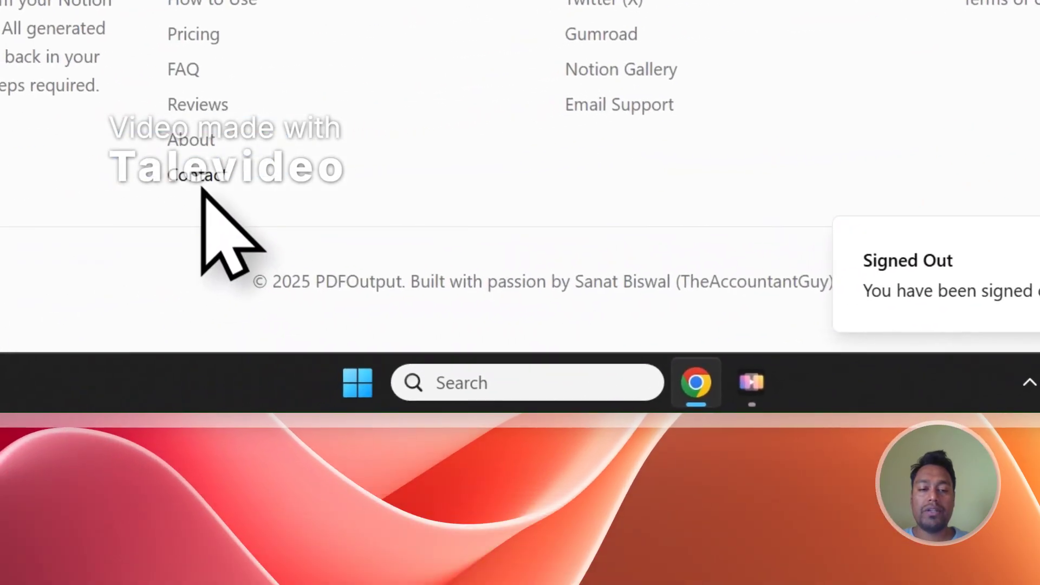
left_click(211, 176)
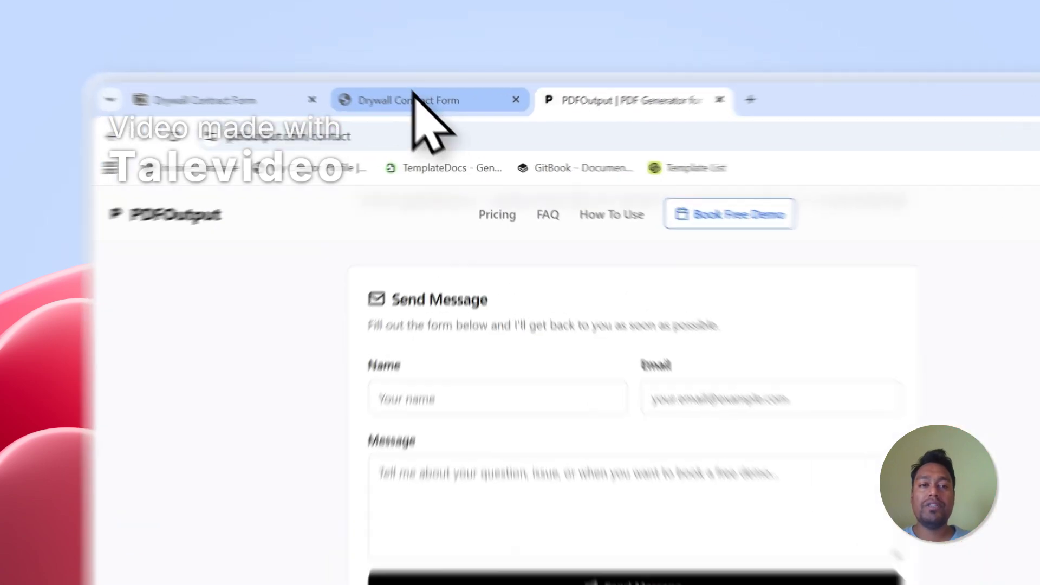
left_click(370, 77)
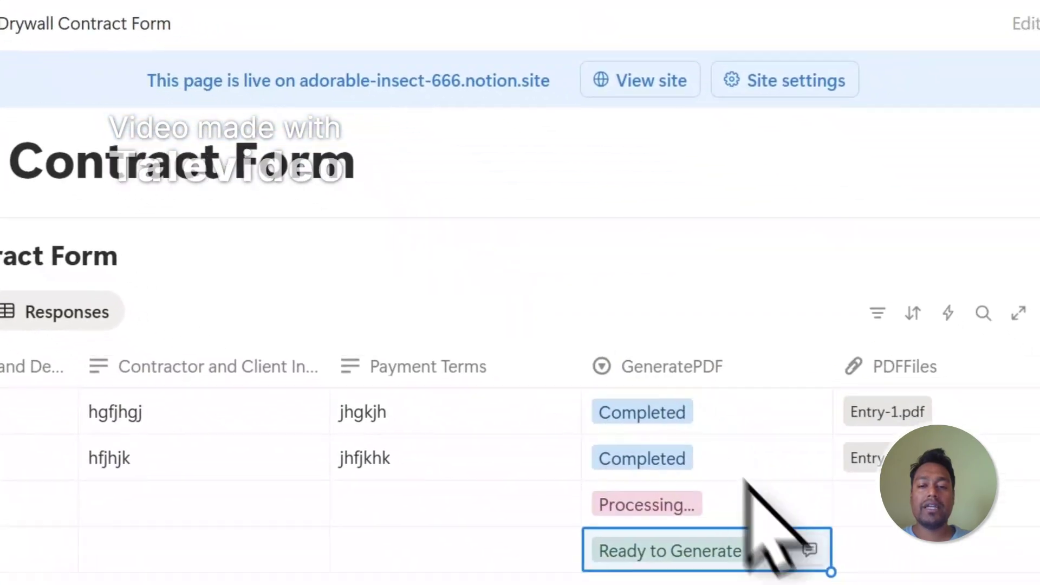